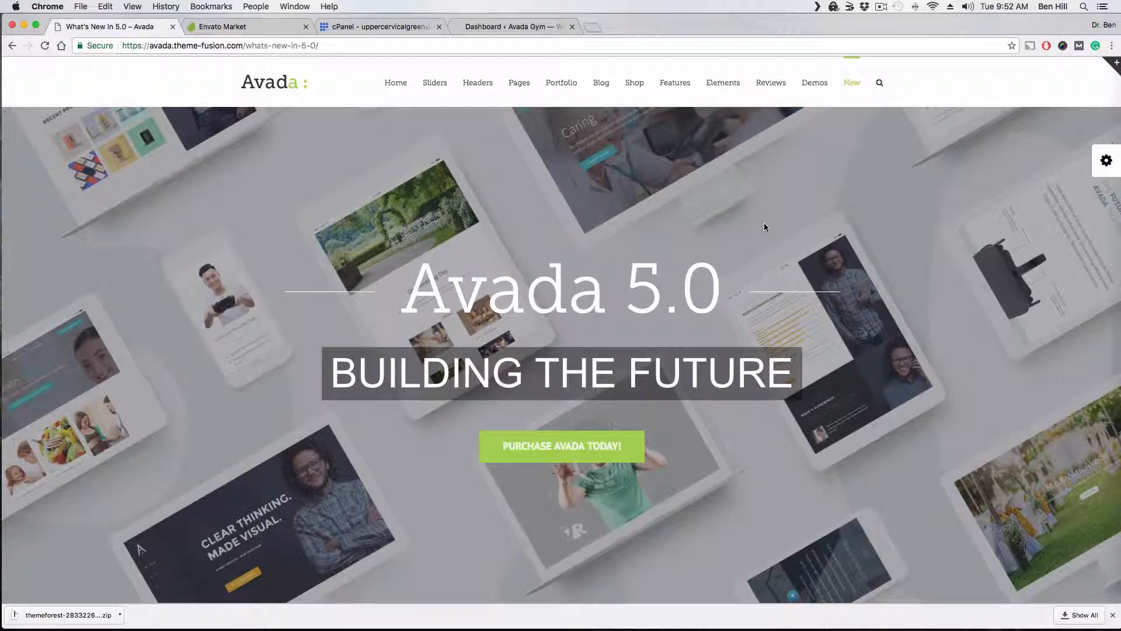
- Search Envato Market's Themes & Templates for avada and open the Avada | Responsive Multi-Purpose Theme item page
click(228, 27)
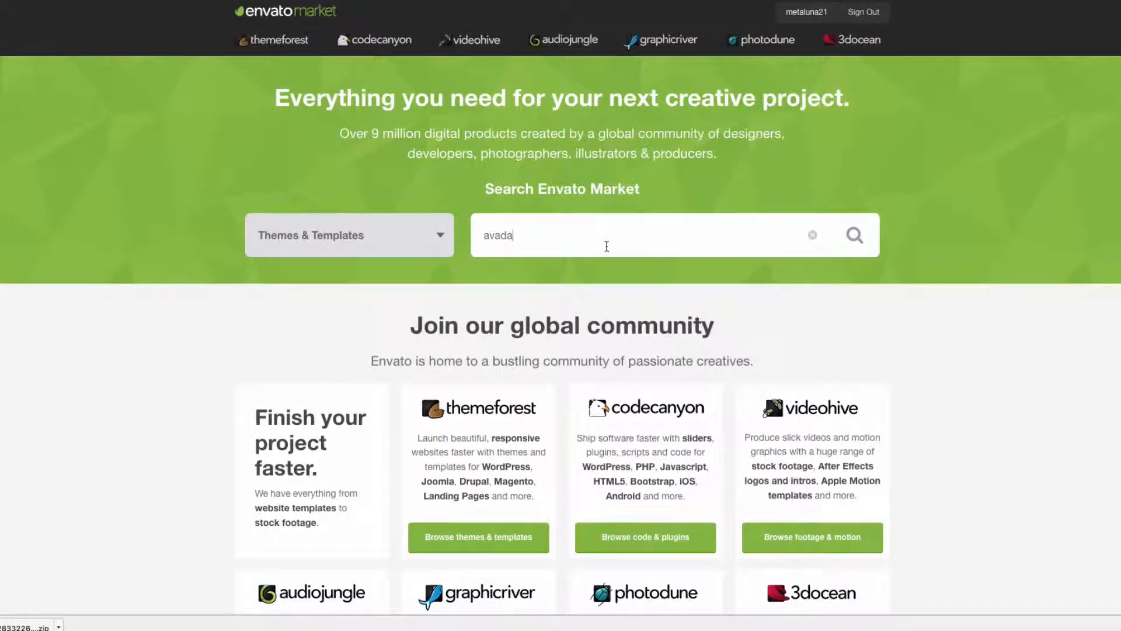
key(Return)
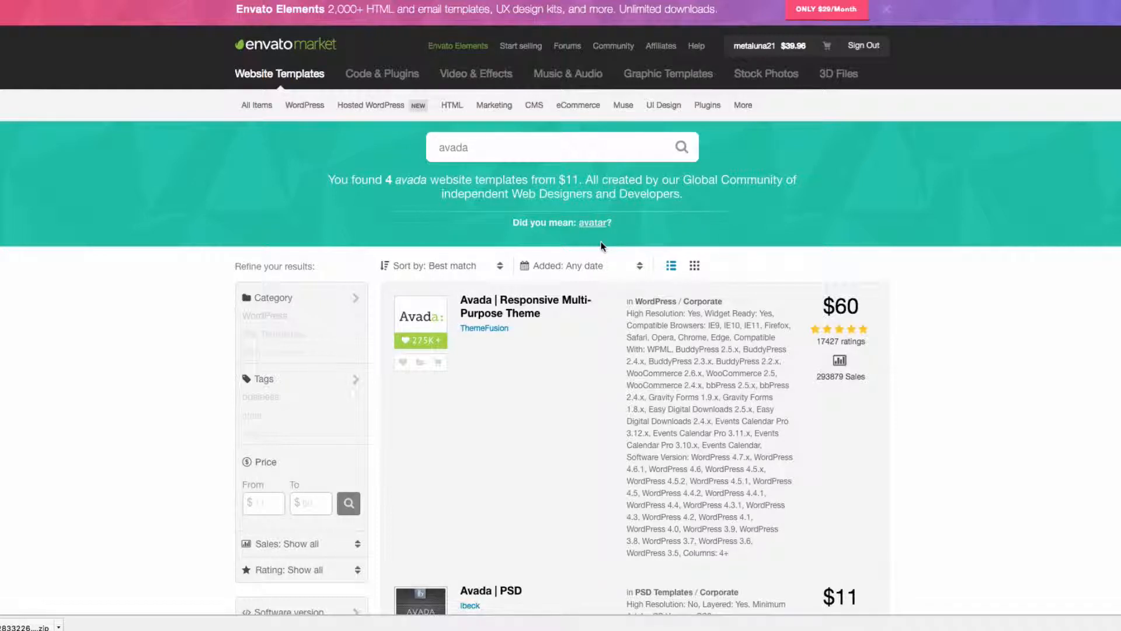
scroll(561, 344, down, 2)
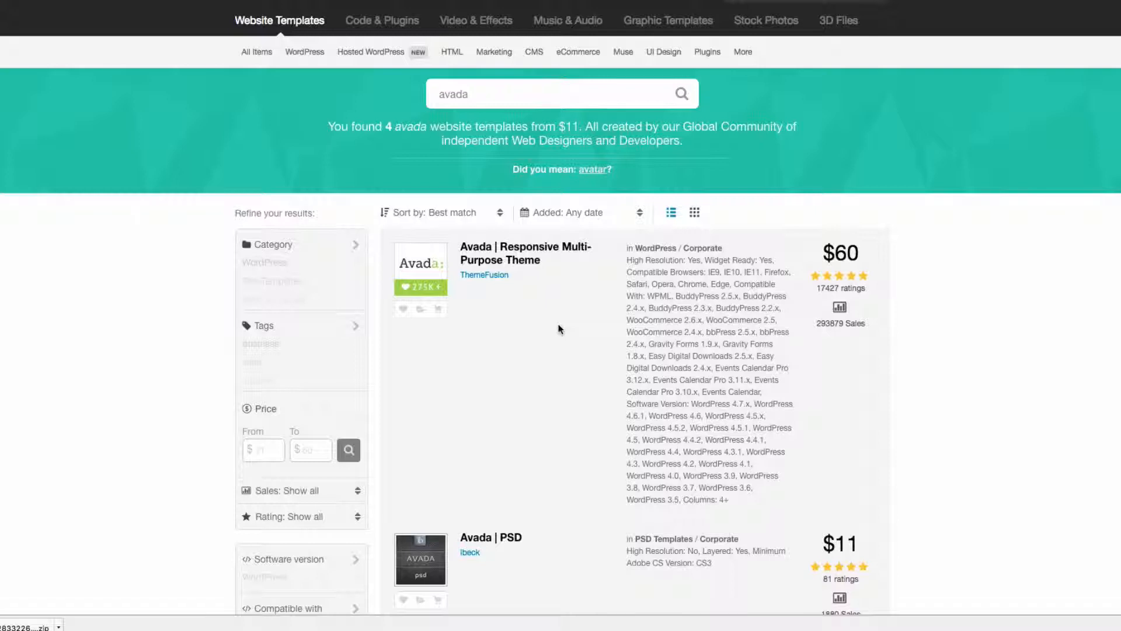
click(533, 260)
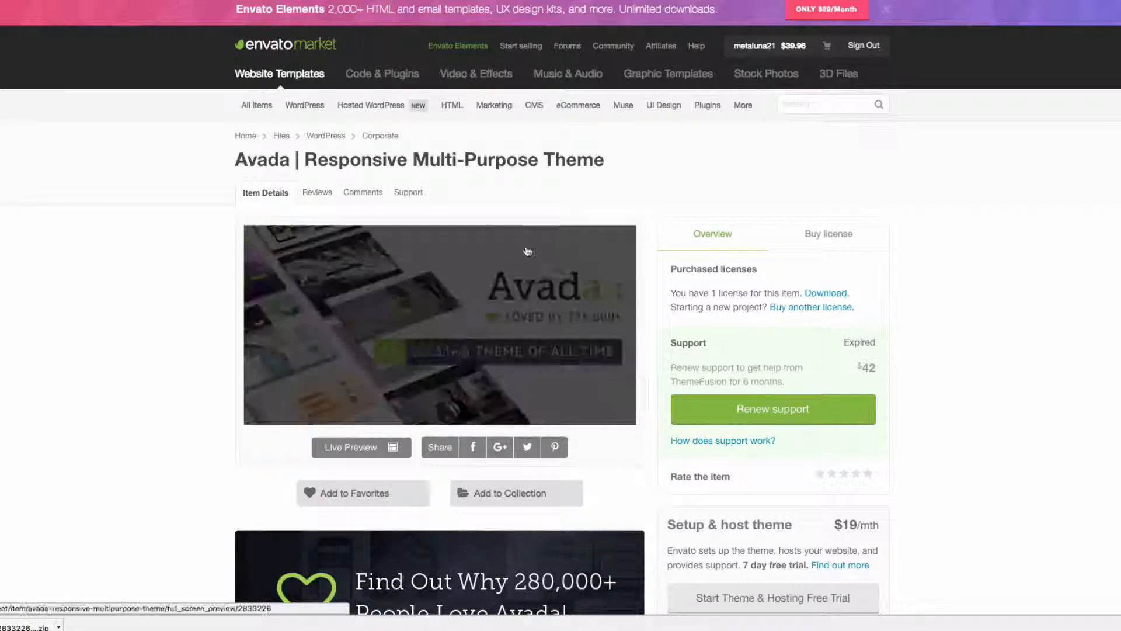
scroll(533, 260, down, 2)
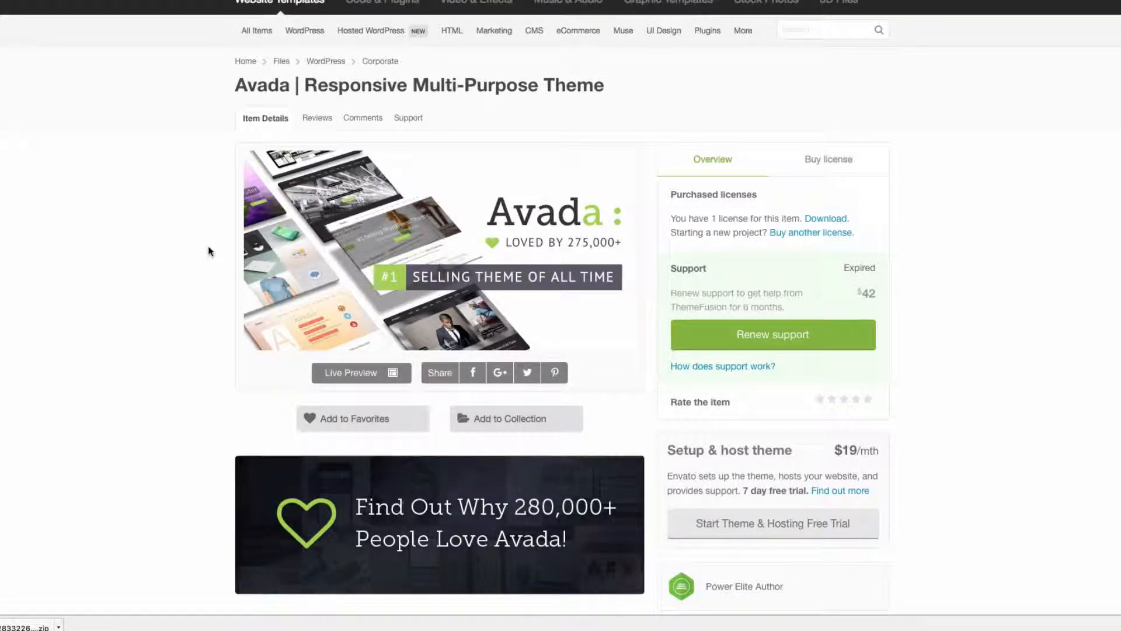
- Open the account's downloads list and show the download options for the Avada | Responsive Multi-Purpose Theme
scroll(525, 246, up, 2)
mouse_move(797, 51)
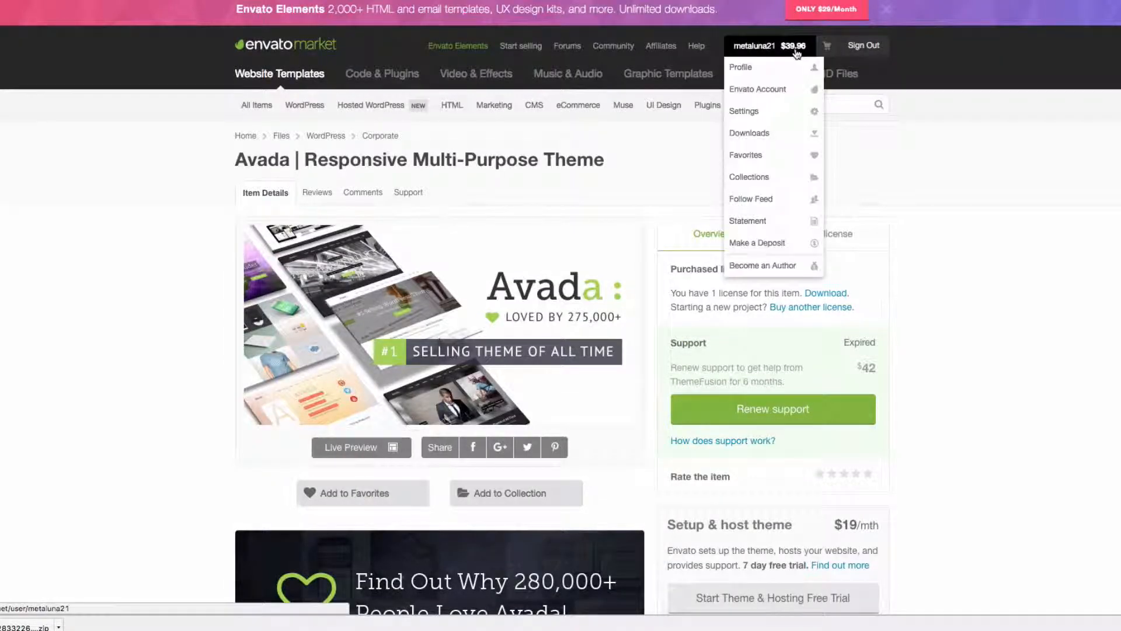
click(752, 133)
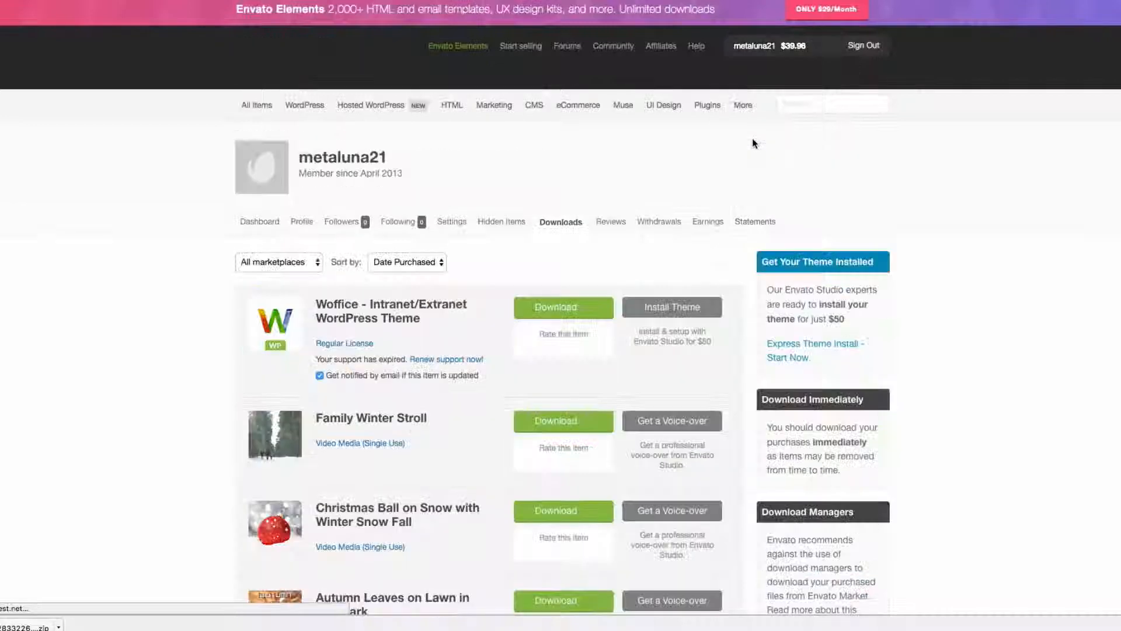
scroll(142, 233, down, 10)
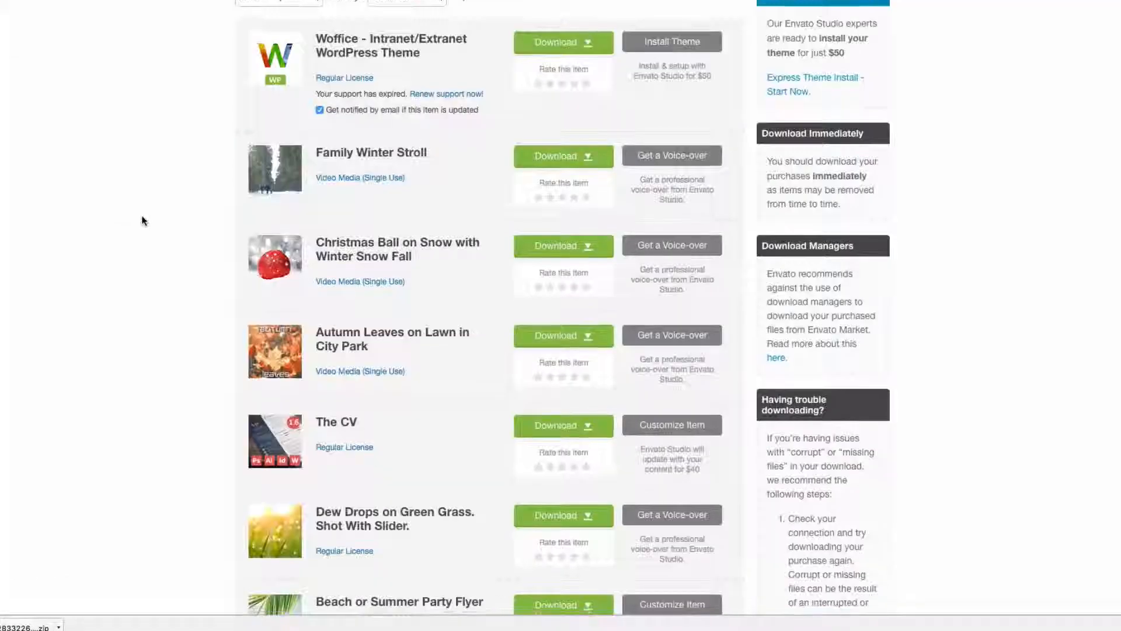
scroll(143, 221, down, 8)
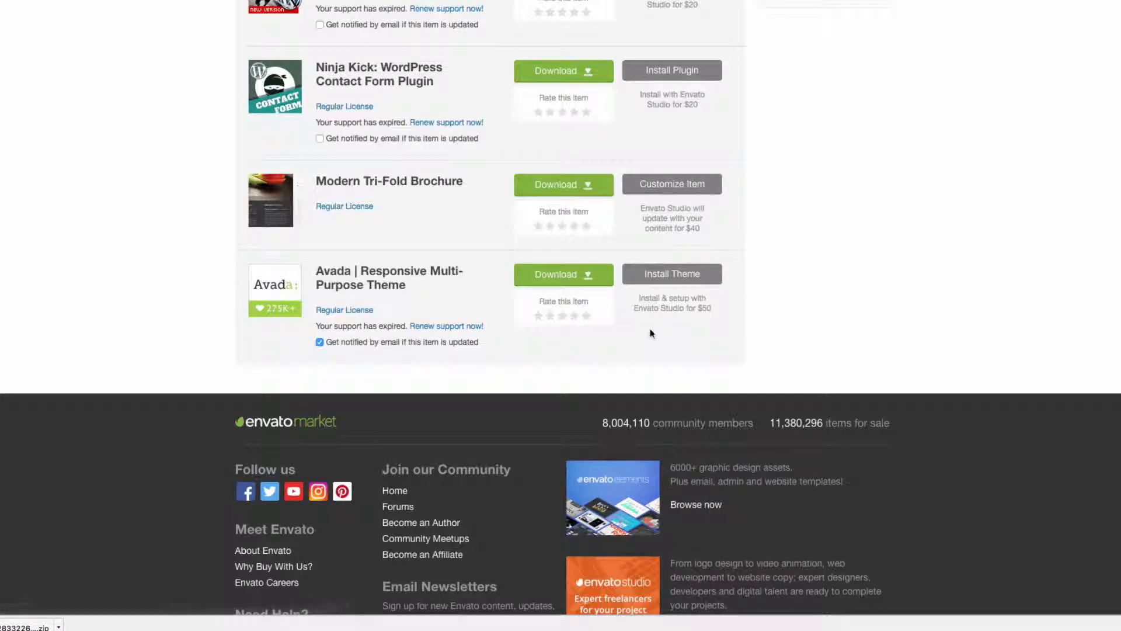
click(594, 285)
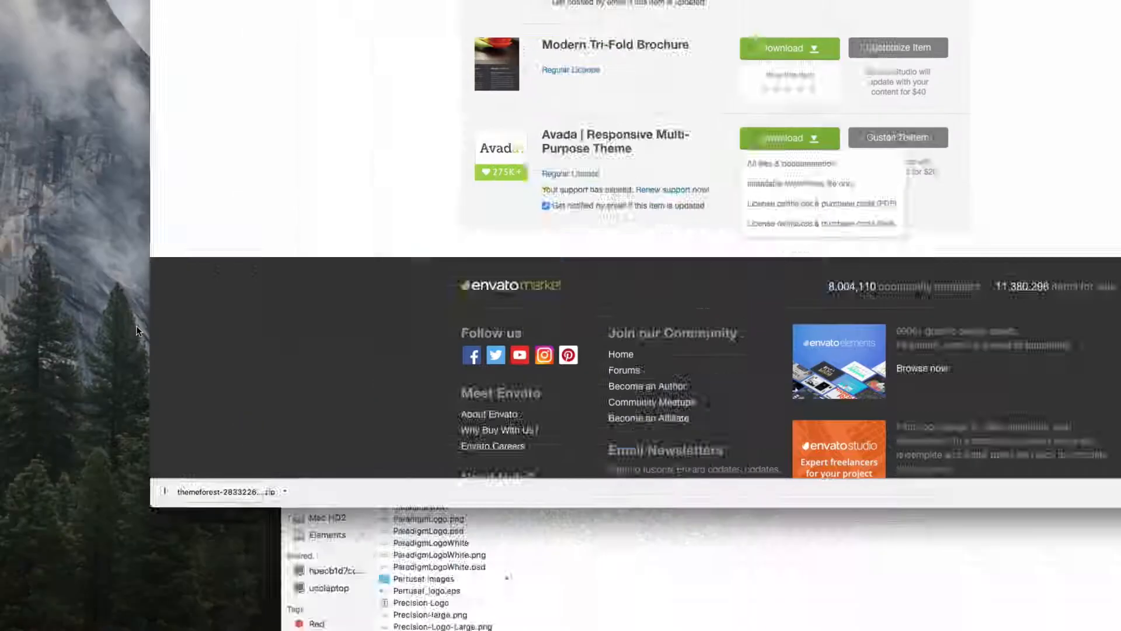
key(F11)
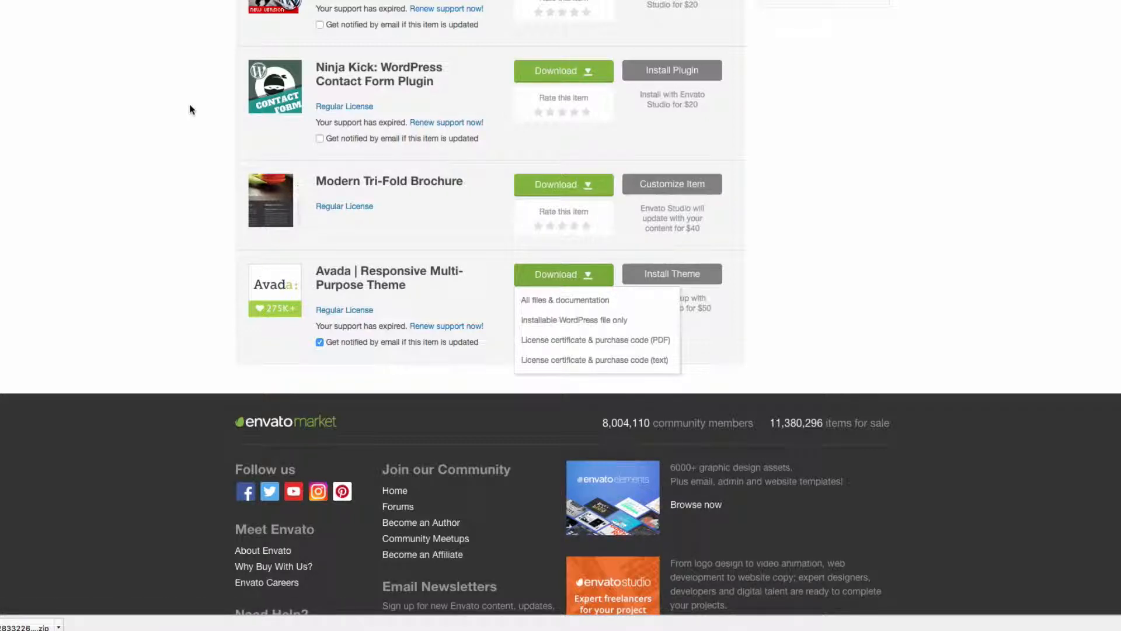
click(190, 109)
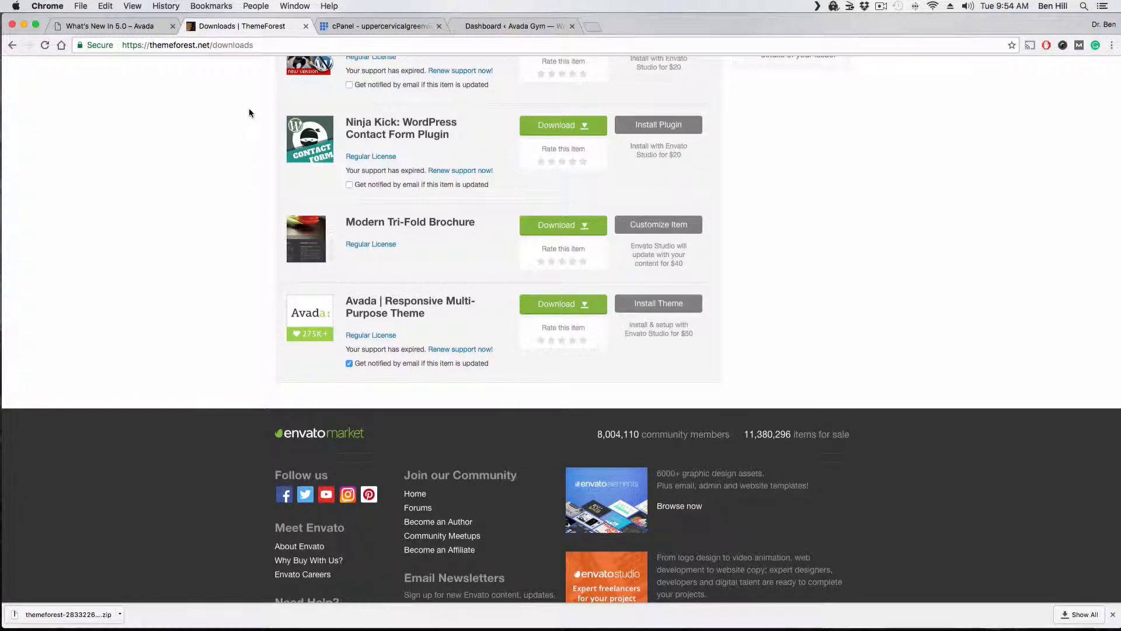
- Switch to the Bluehost cPanel page and look over the hosting account's features
click(384, 26)
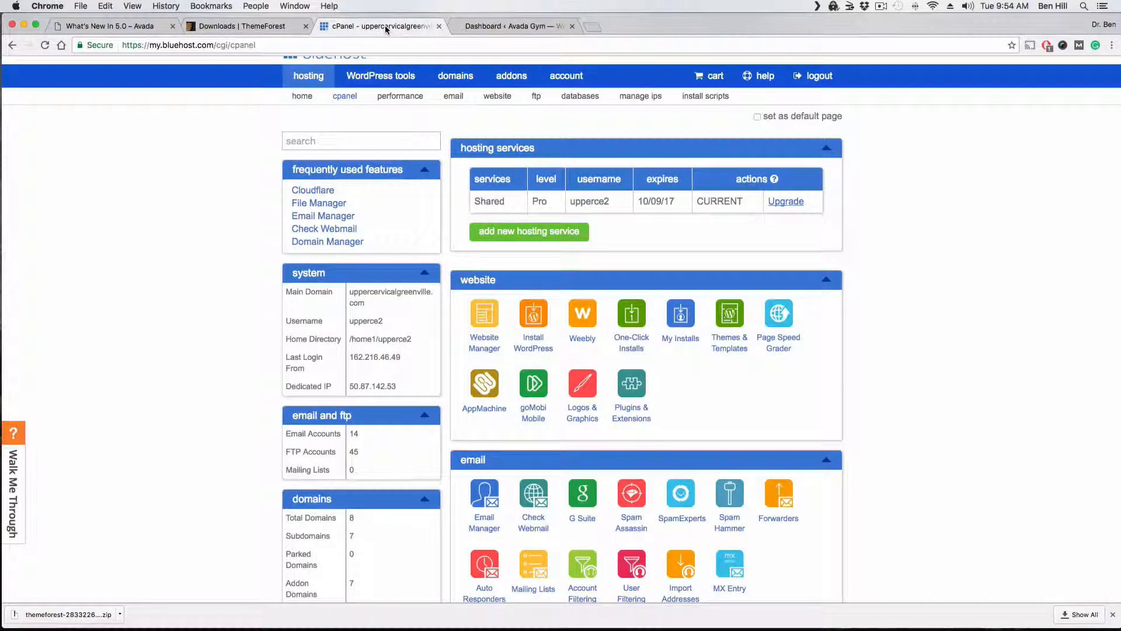
scroll(209, 155, up, 1)
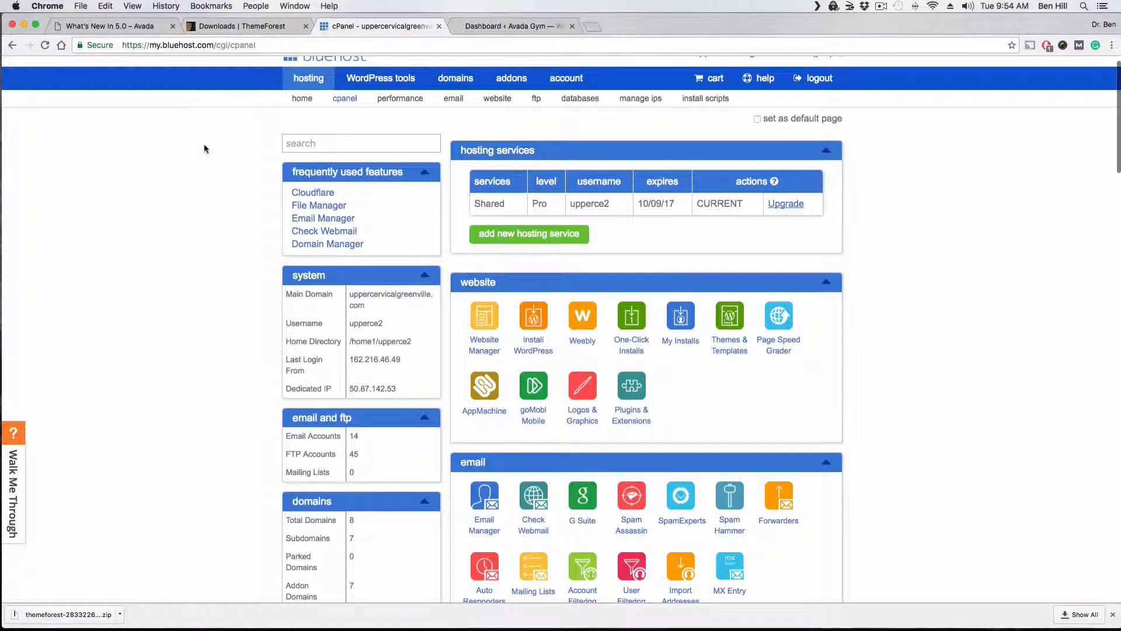
scroll(209, 155, up, 2)
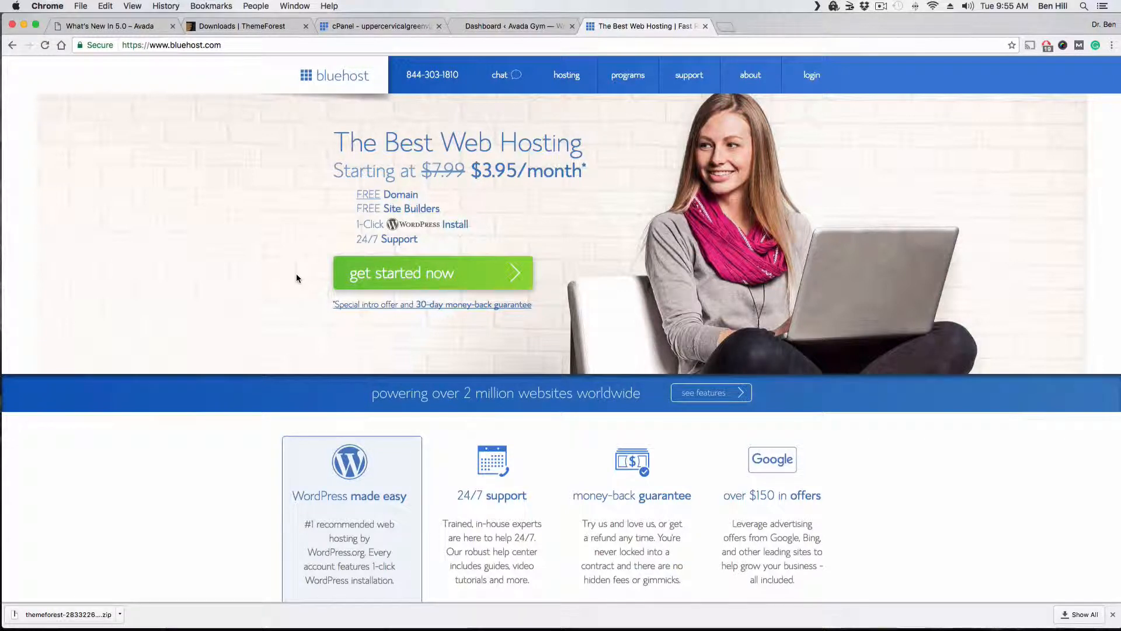
- Start the Bluehost sign-up and compare the basic, plus, prime and Go PRO hosting plans
click(405, 287)
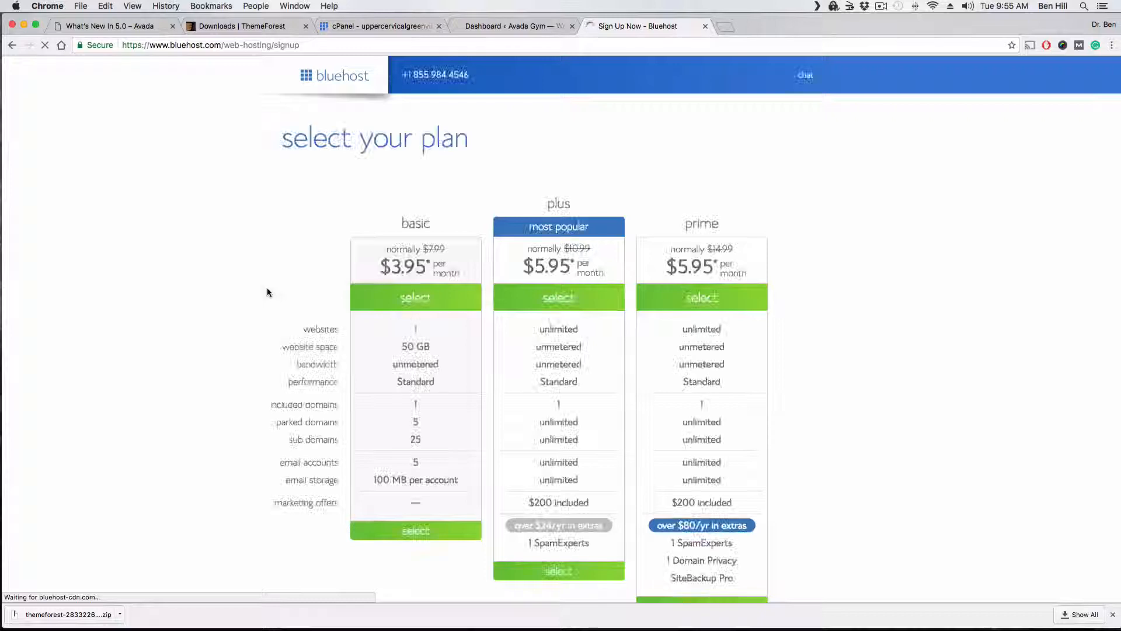
scroll(249, 269, down, 1)
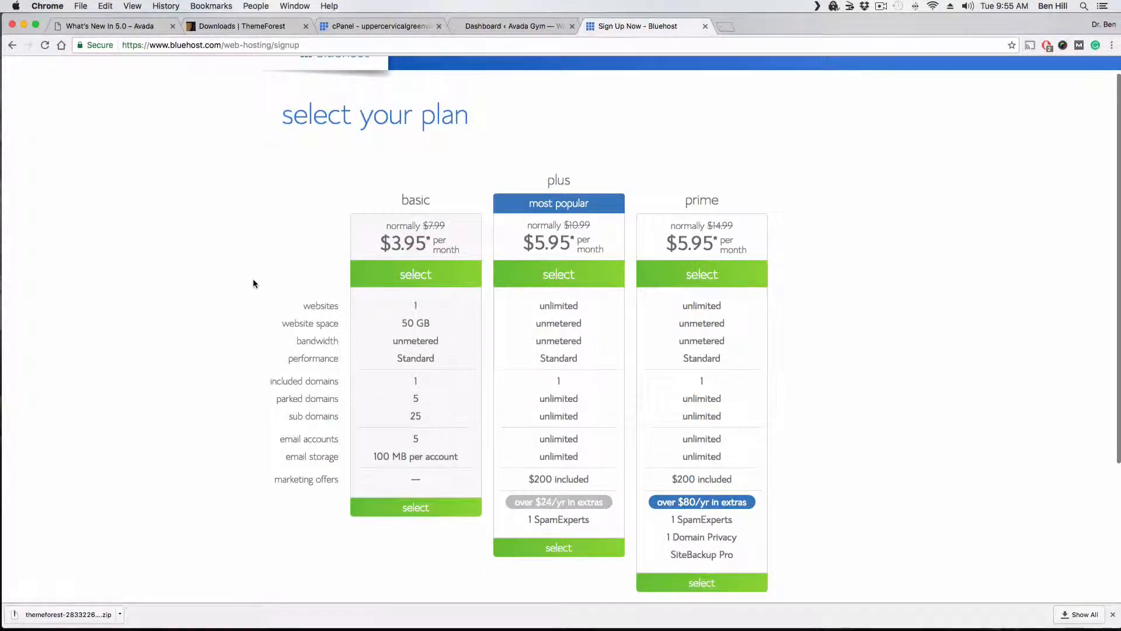
scroll(861, 269, down, 1)
scroll(861, 269, down, 4)
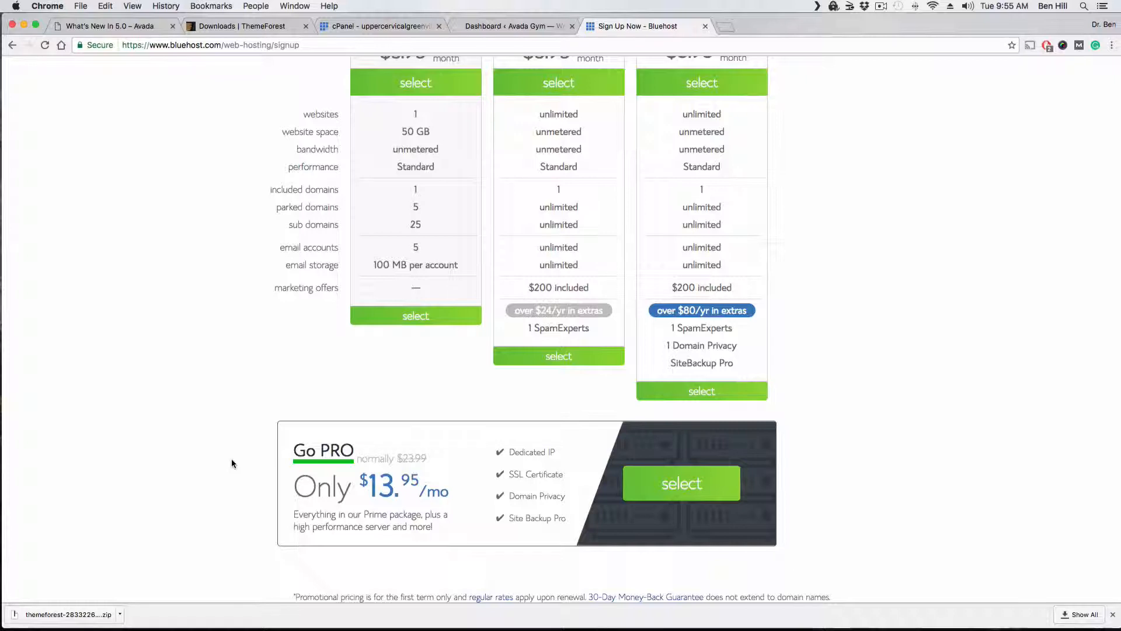
scroll(234, 440, up, 4)
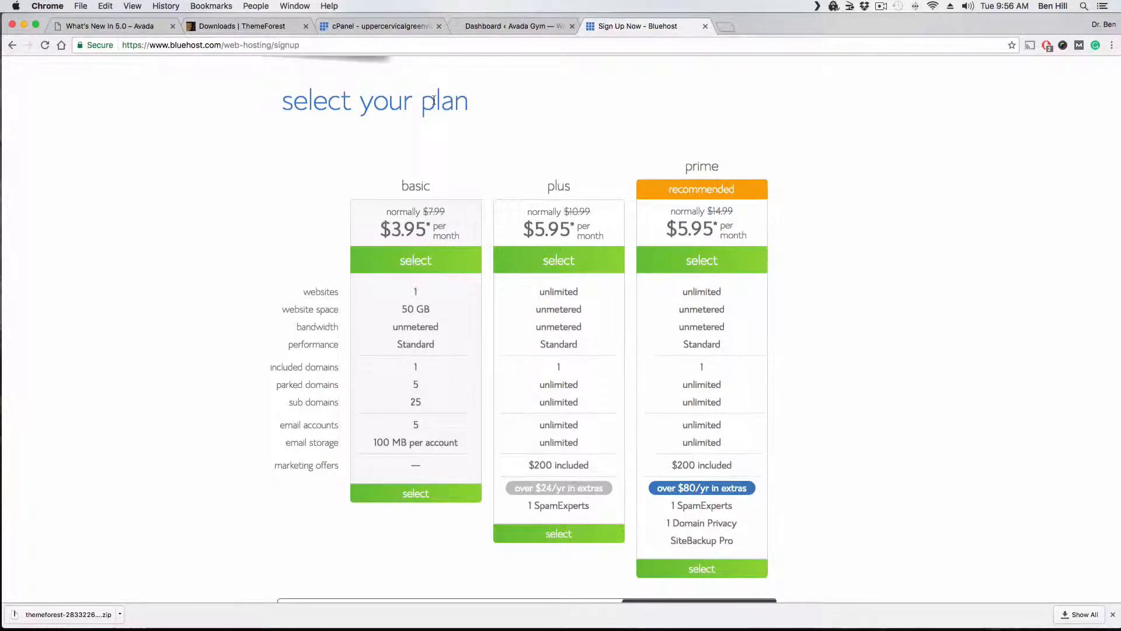
- Return to the Bluehost cPanel and open the WordPress installer from the website tools
click(403, 26)
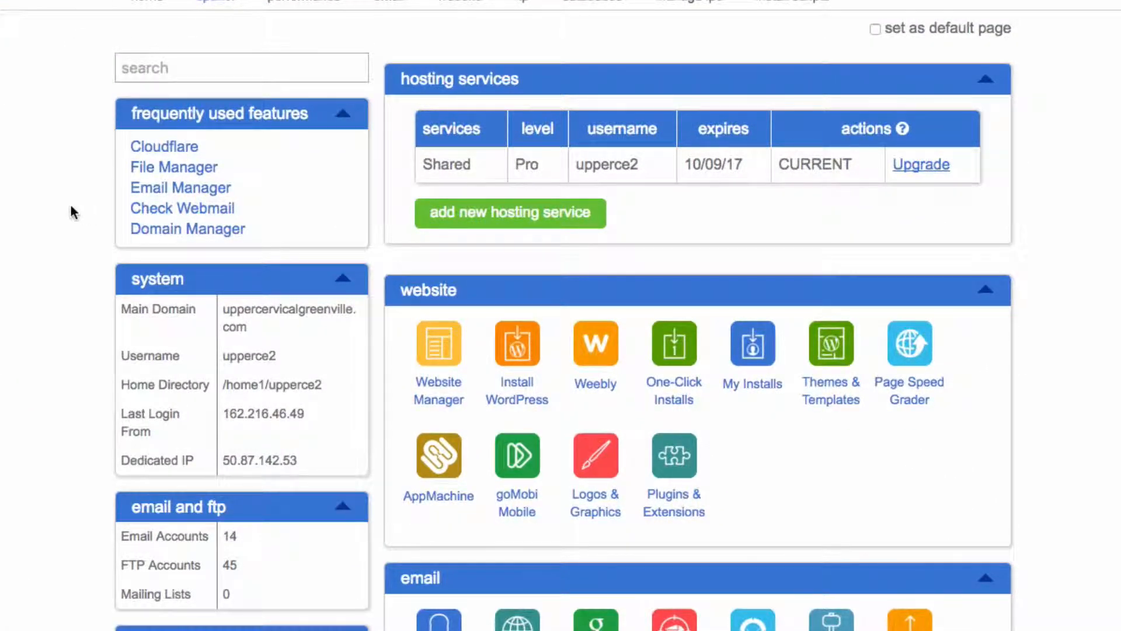
scroll(20, 229, down, 2)
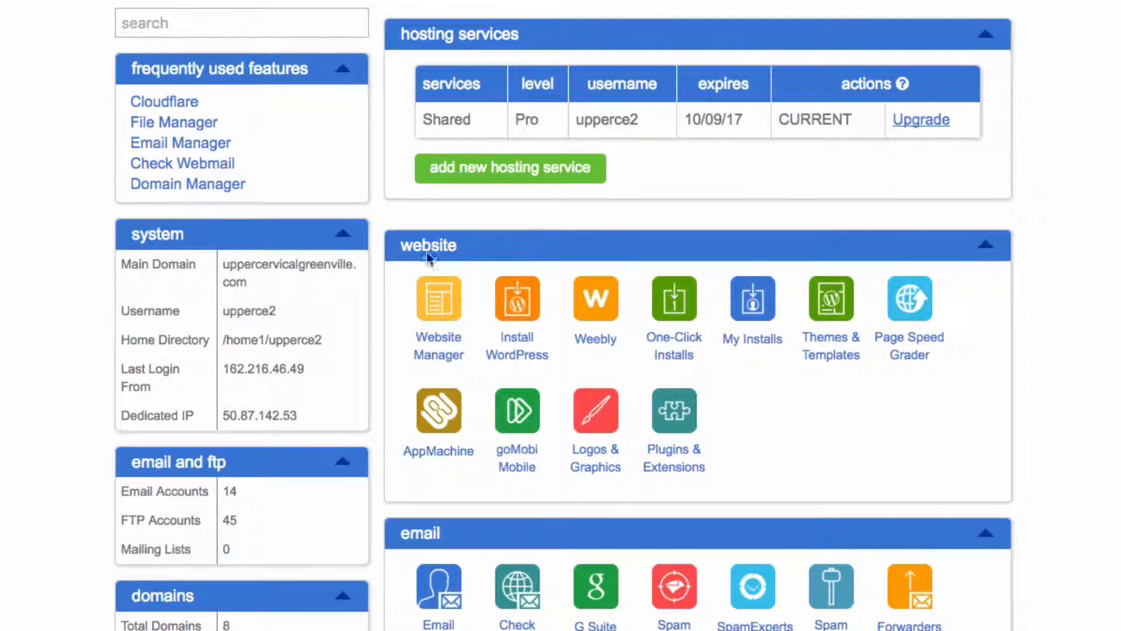
click(524, 317)
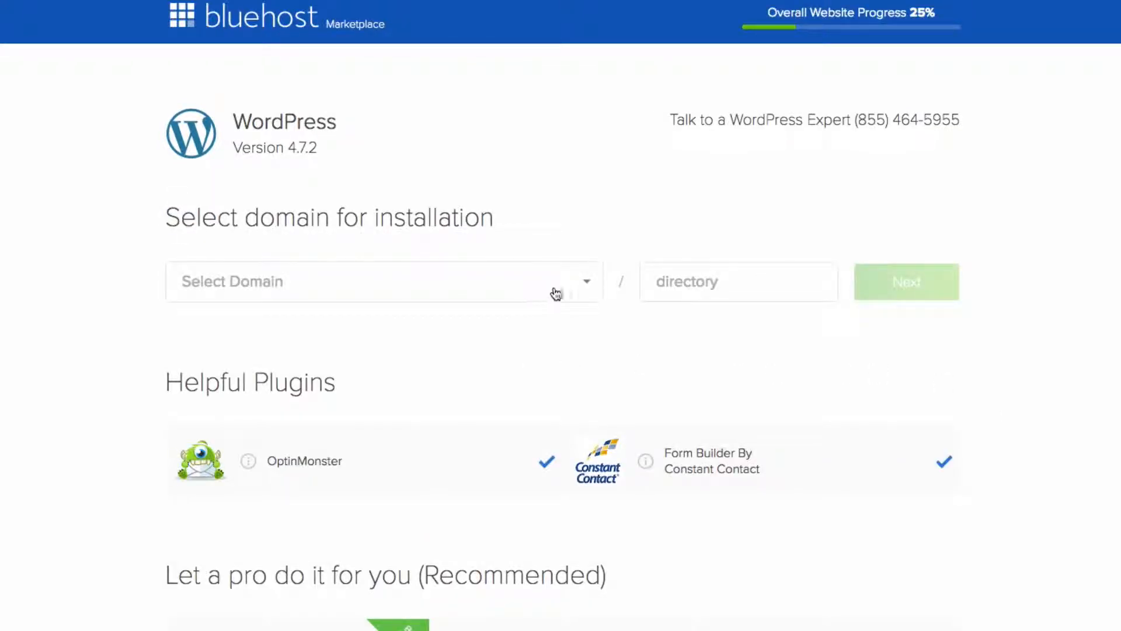
click(582, 290)
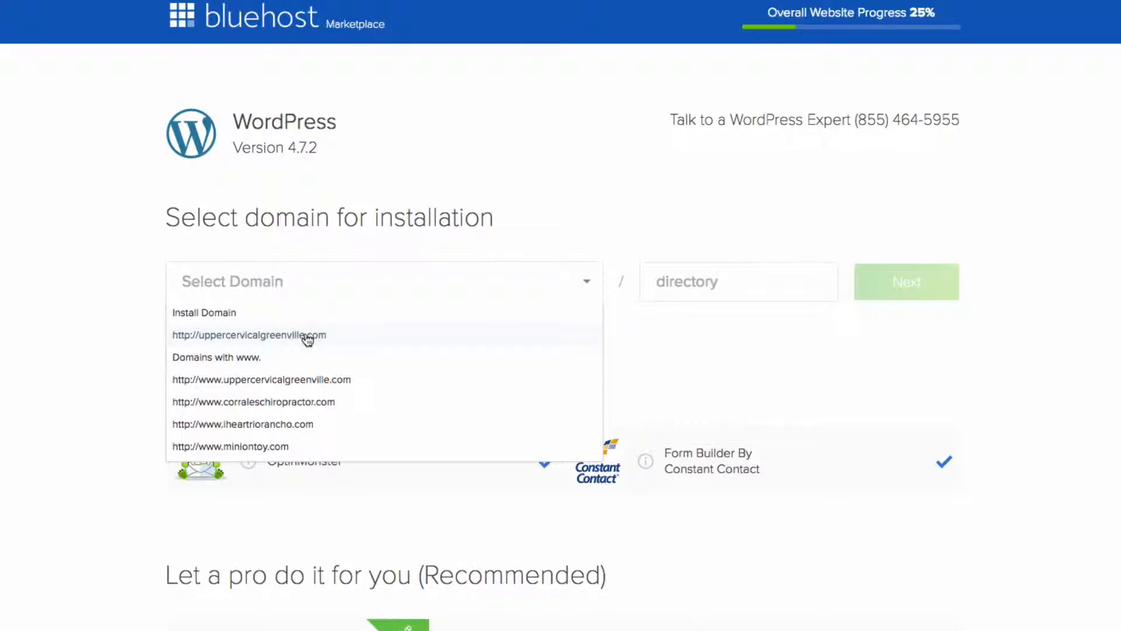
scroll(301, 343, down, 3)
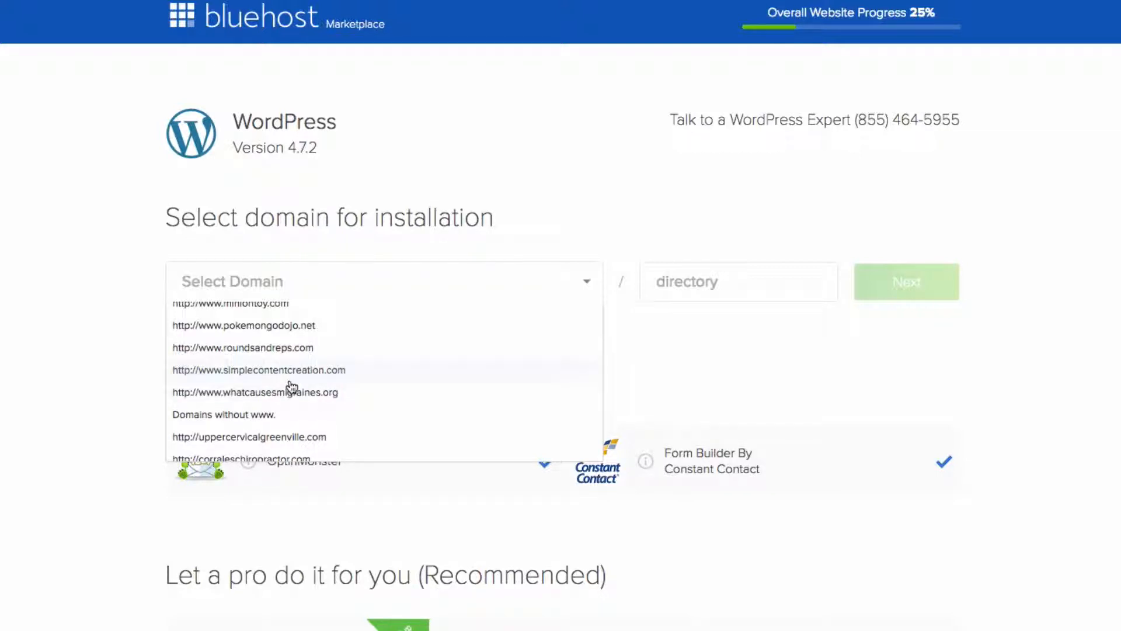
click(287, 350)
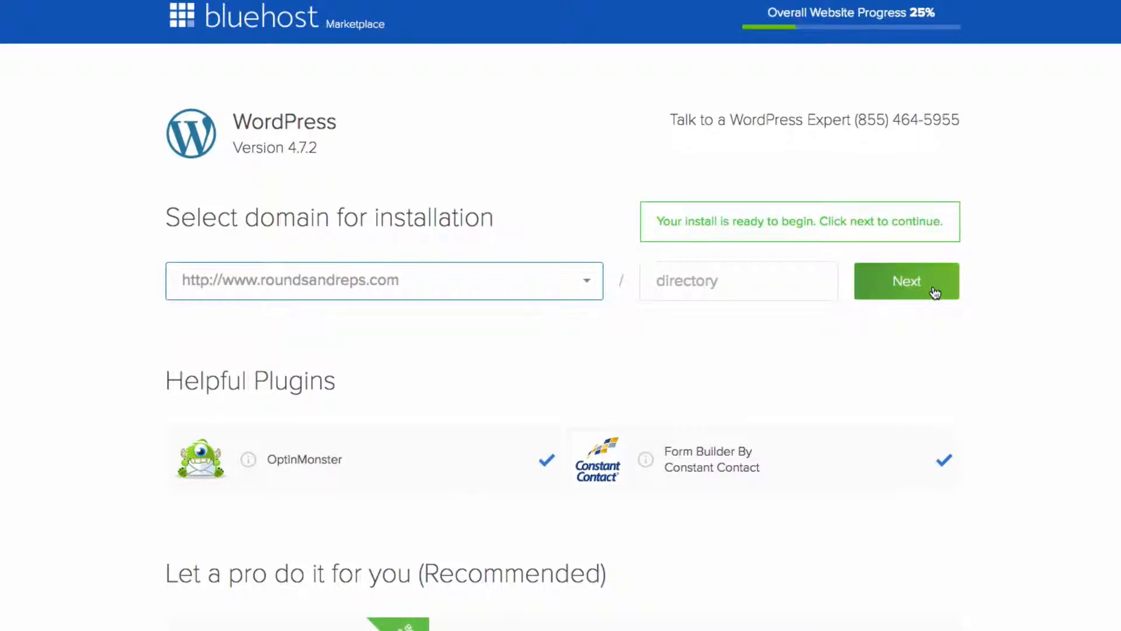
click(935, 293)
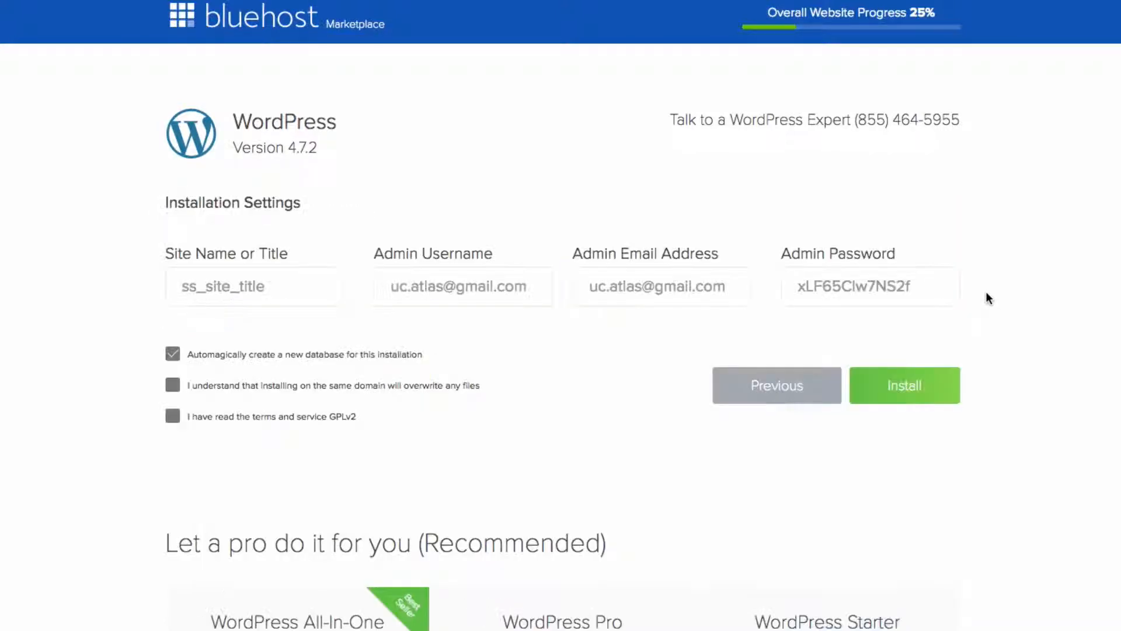
- Acknowledge that installing on the same domain overwrites files and accept the GPLv2 terms of service
double_click(270, 286)
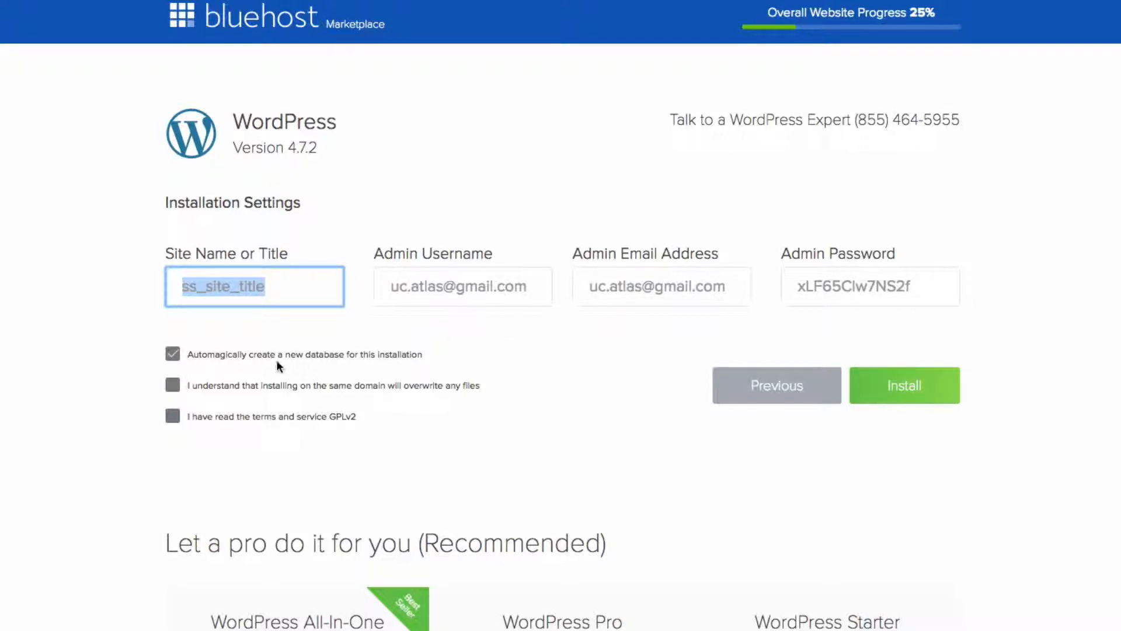
click(175, 388)
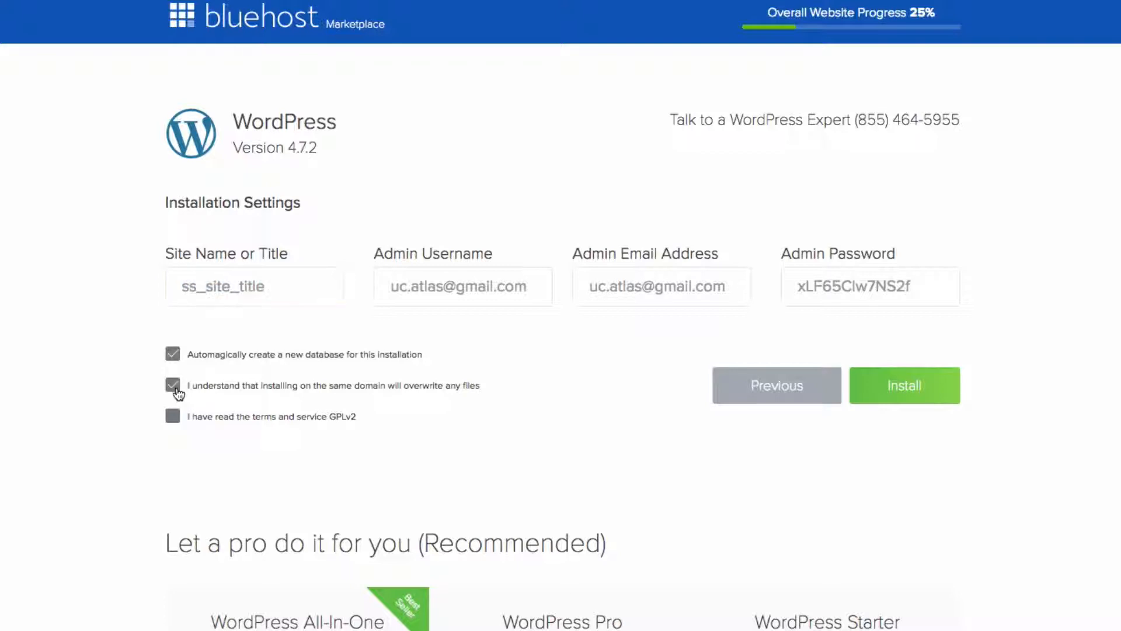
click(174, 417)
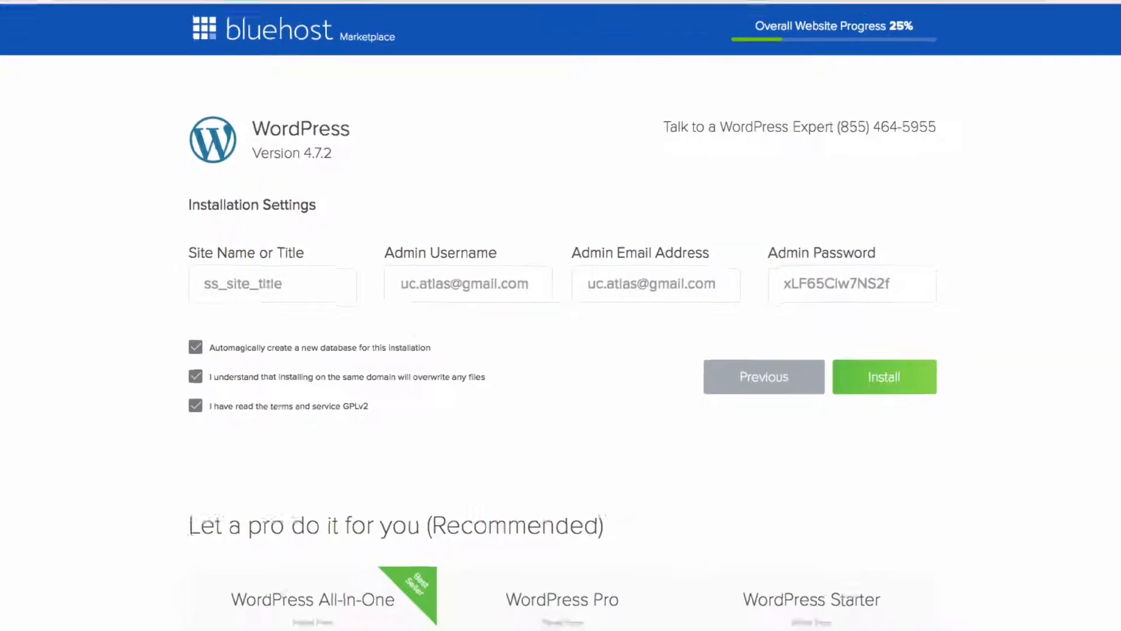
- Switch to the Avada Gym WordPress dashboard, then extract the themeforest Avada zip archive on the desktop
click(520, 27)
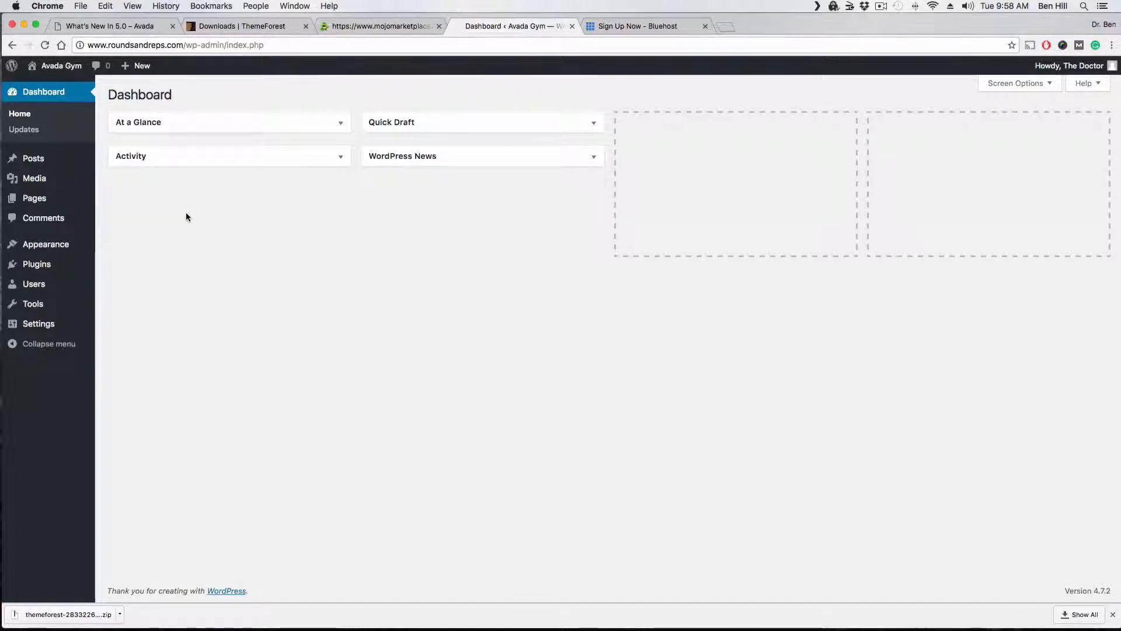
key(F11)
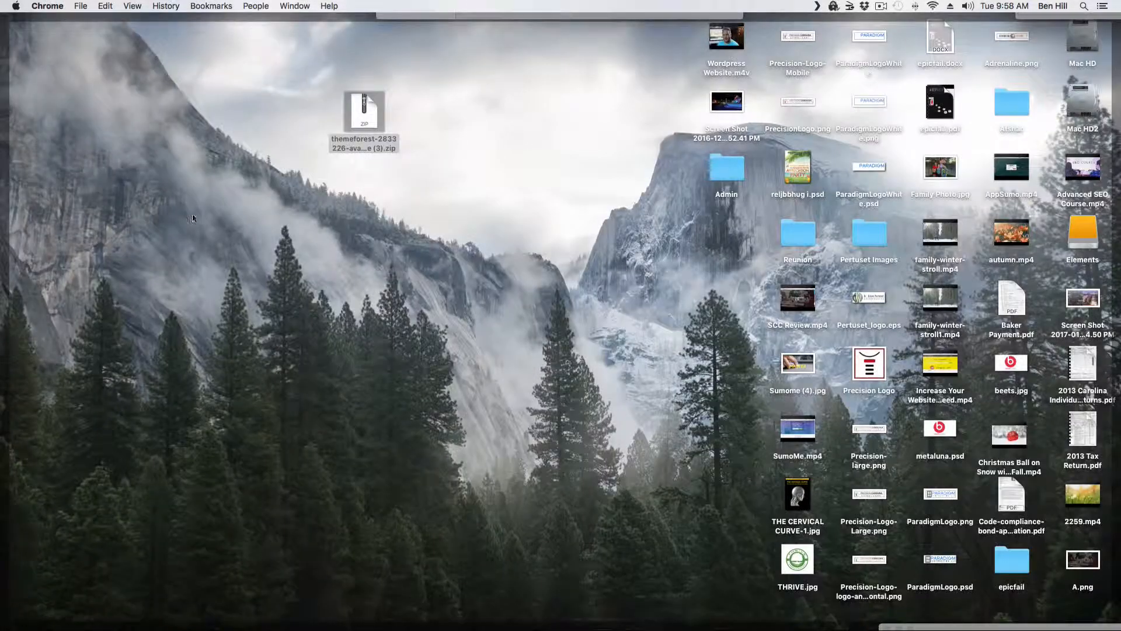
double_click(371, 125)
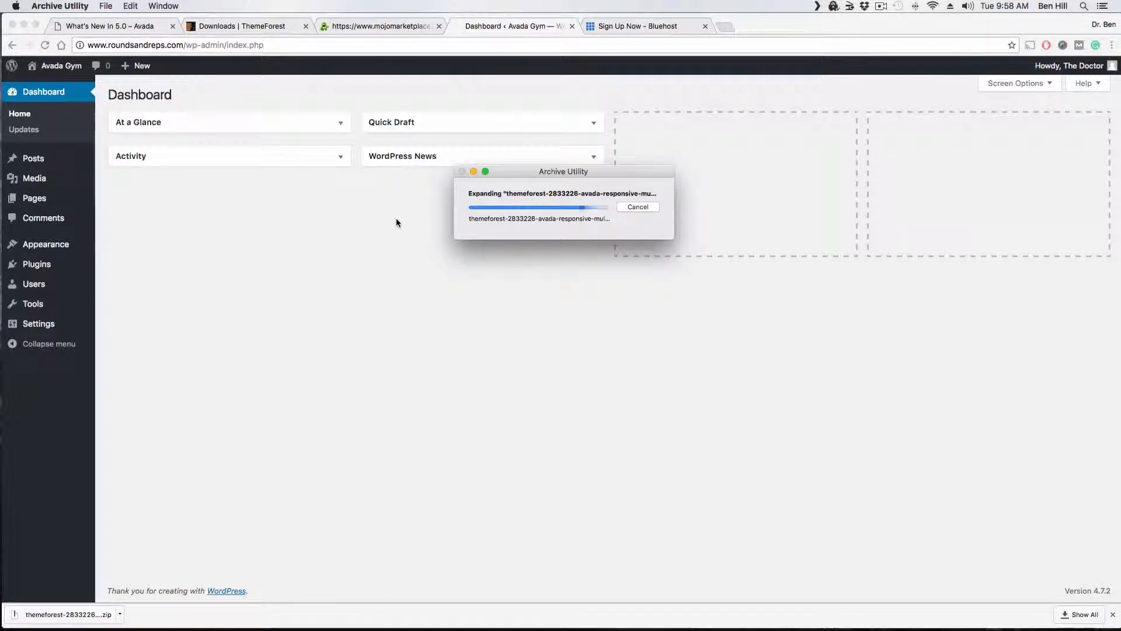
- Move the extracted Avada_Full_Package folder clear of the zip file on the desktop and open it
key(F11)
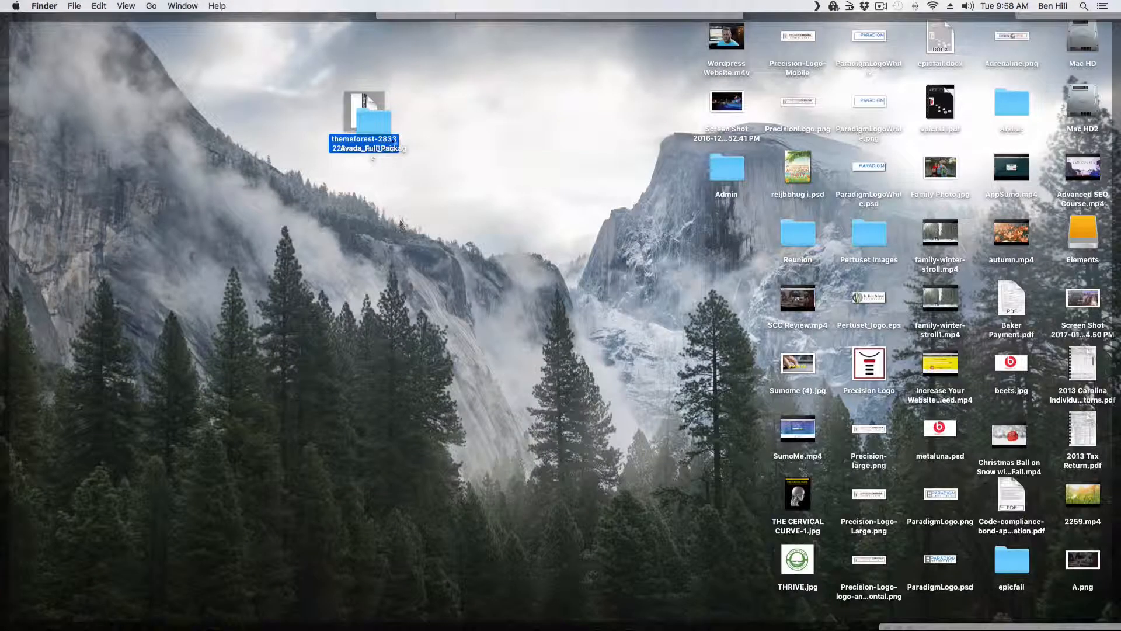
drag(376, 119, 511, 130)
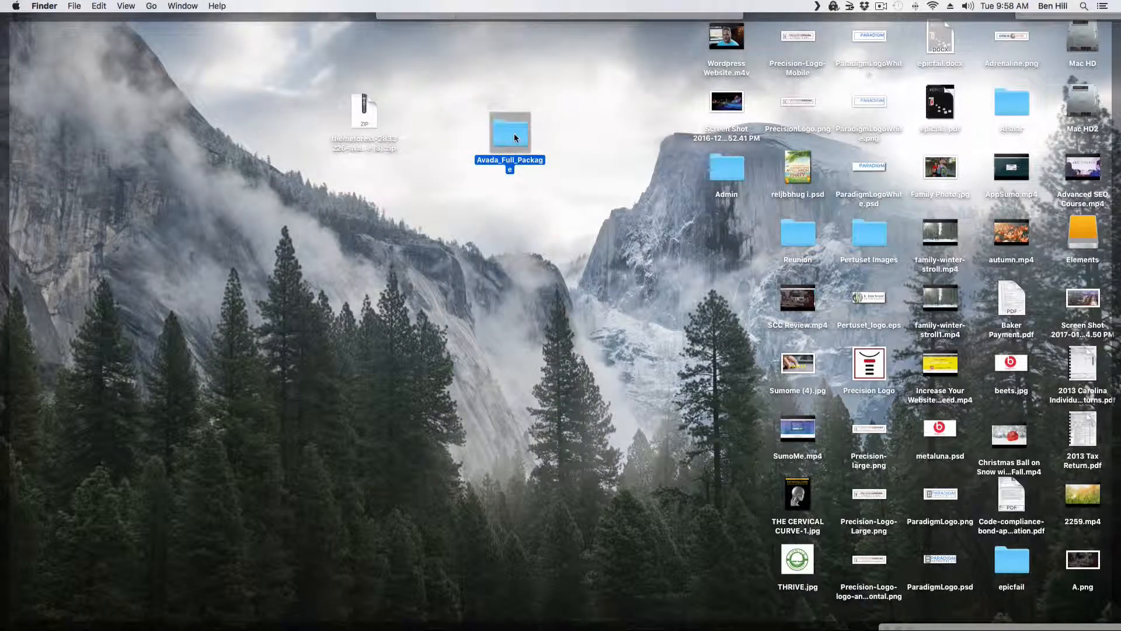
double_click(514, 133)
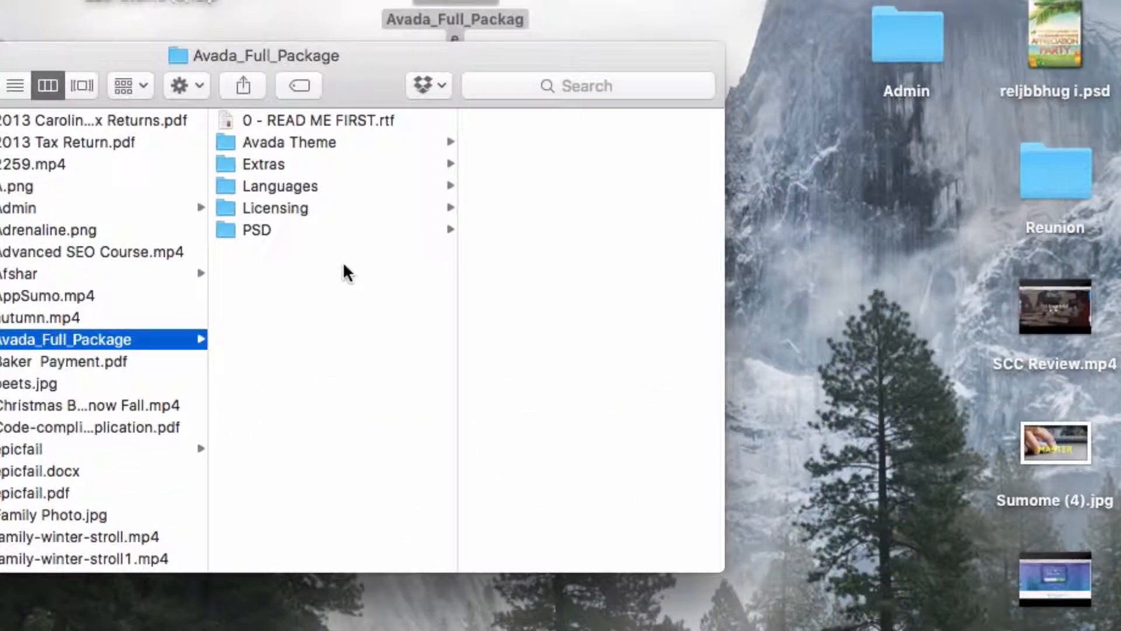
- Move Avada.zip out of the package's Avada Theme folder onto the desktop
click(299, 146)
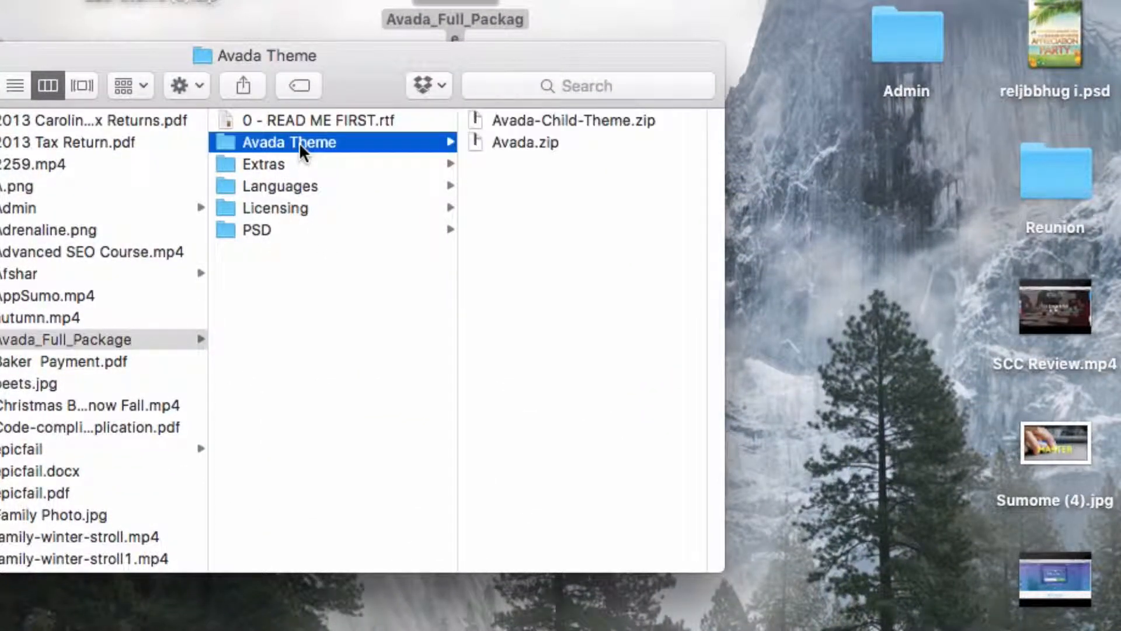
click(589, 121)
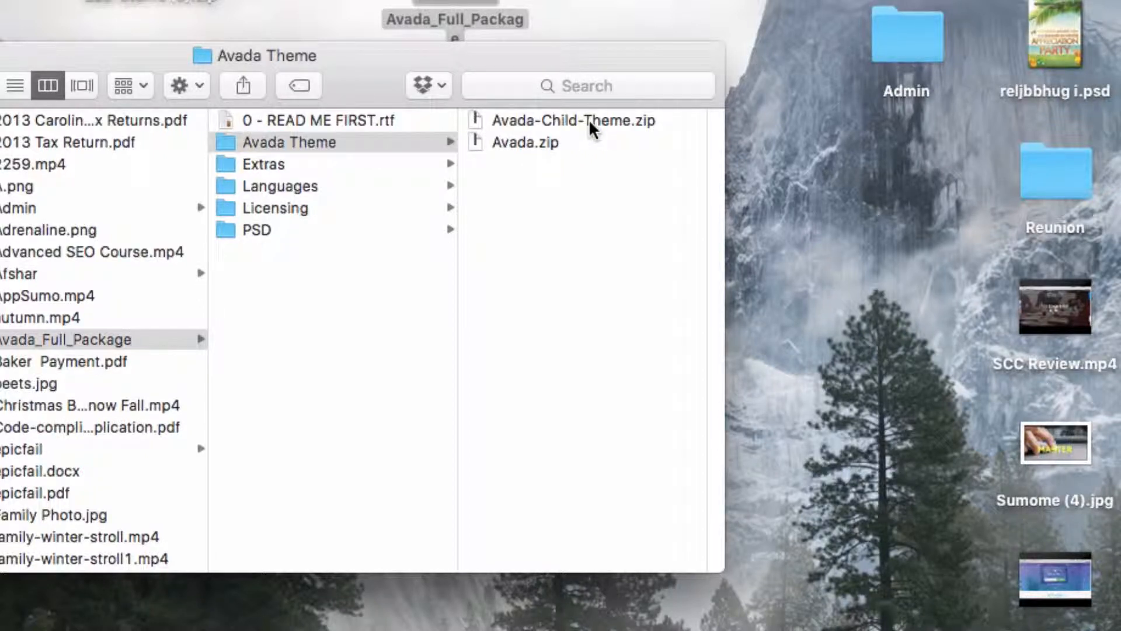
click(591, 124)
click(302, 146)
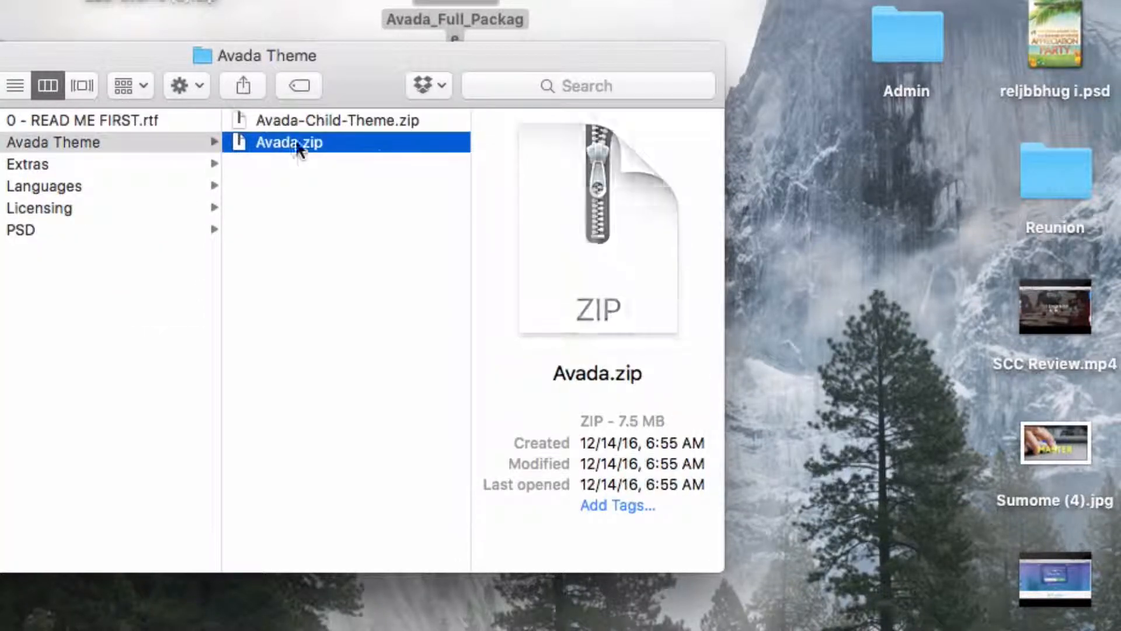
drag(290, 149, 599, 95)
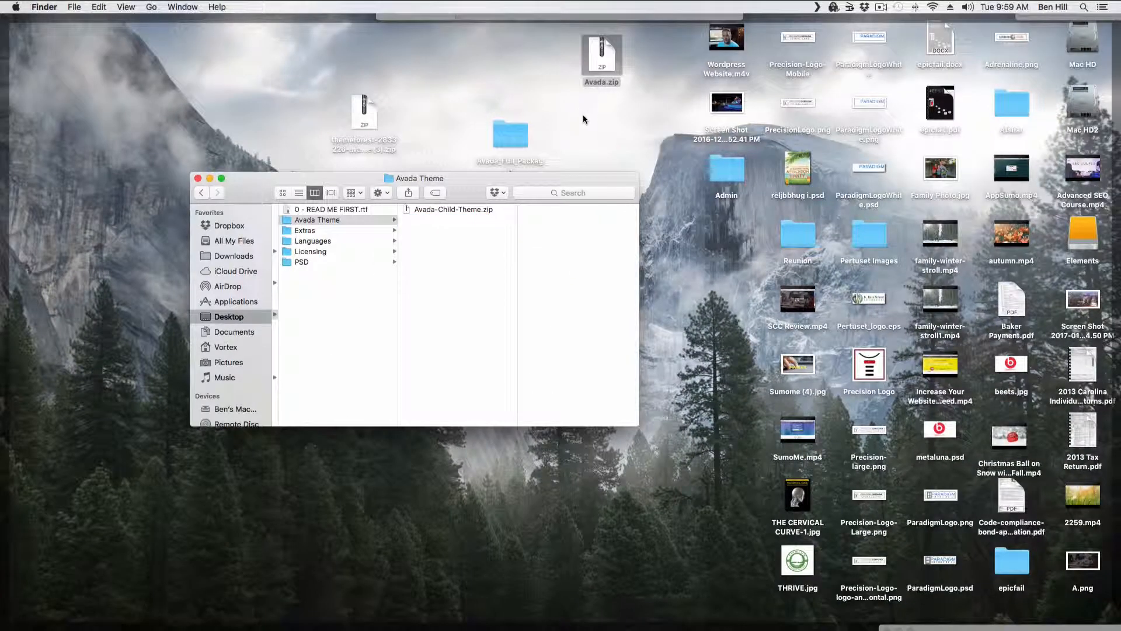
- Switch to the Avada Gym WordPress dashboard in Chrome and open the form for uploading a new theme
key(F11)
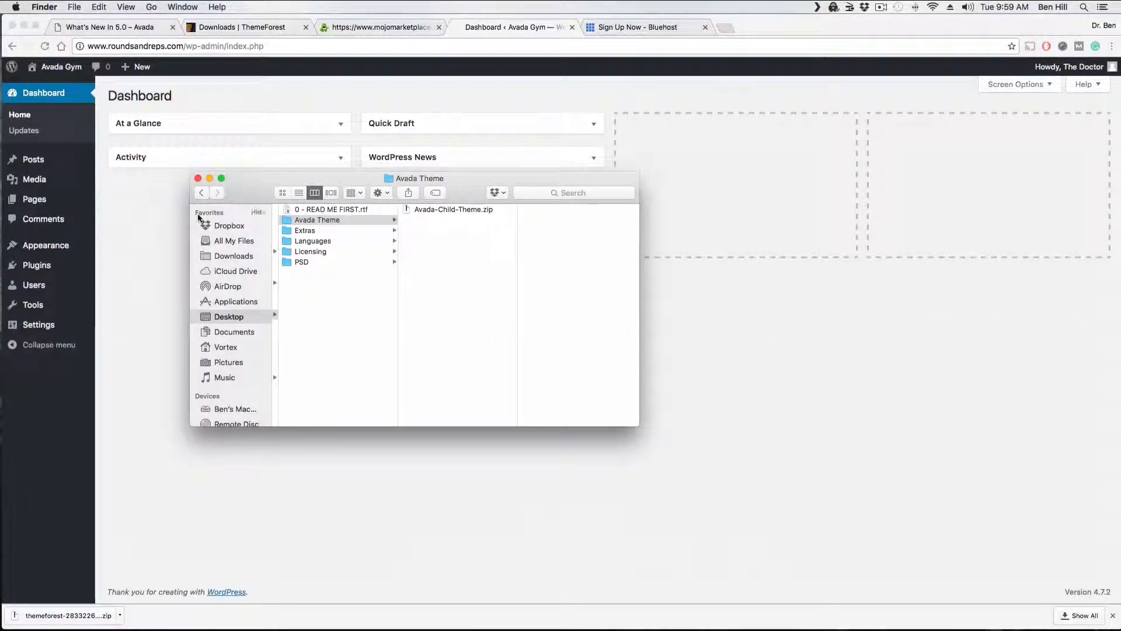
click(138, 236)
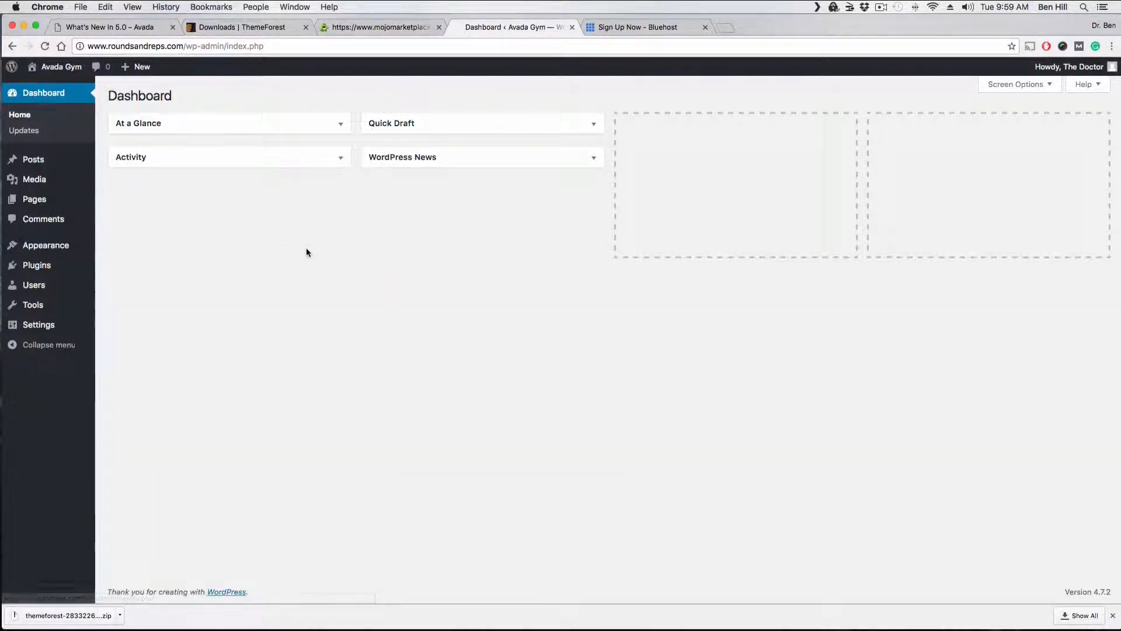
mouse_move(54, 252)
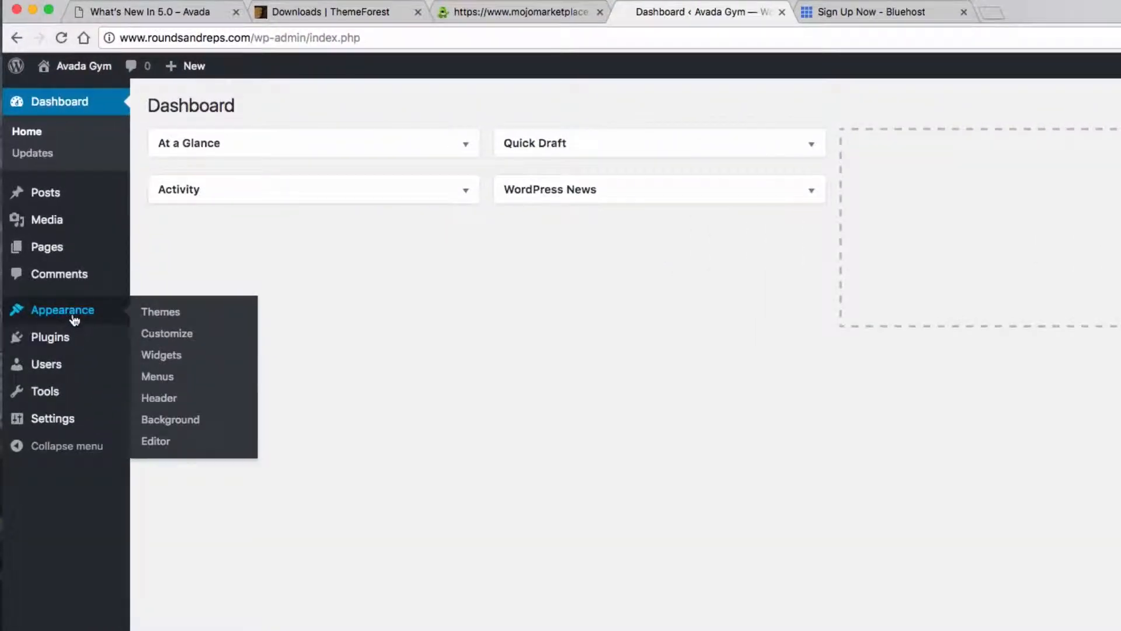
click(176, 318)
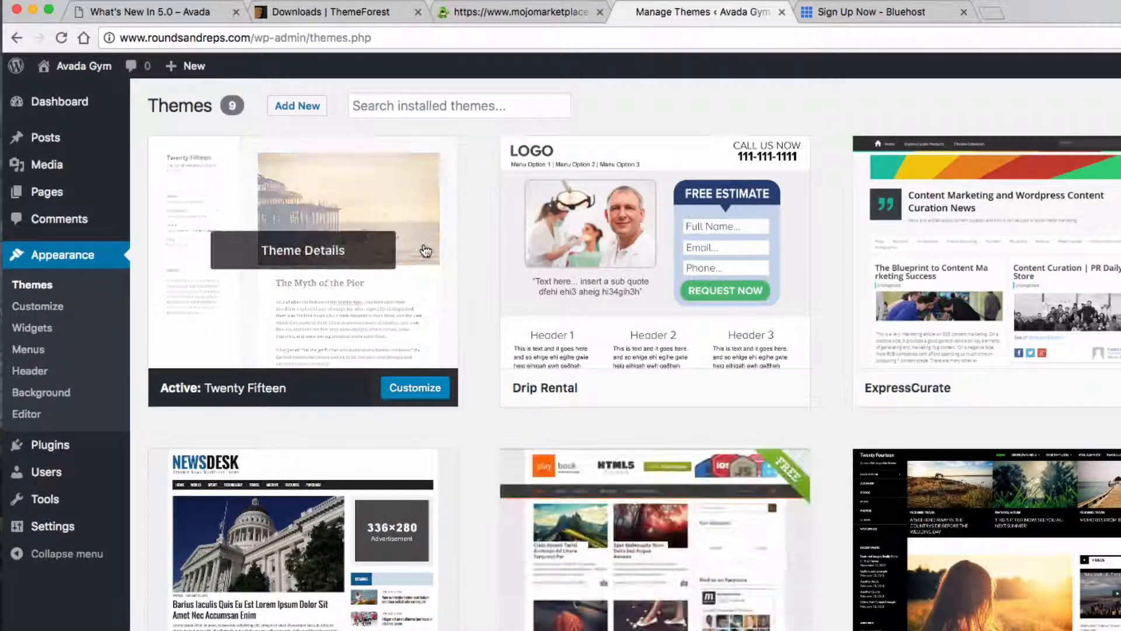
click(308, 107)
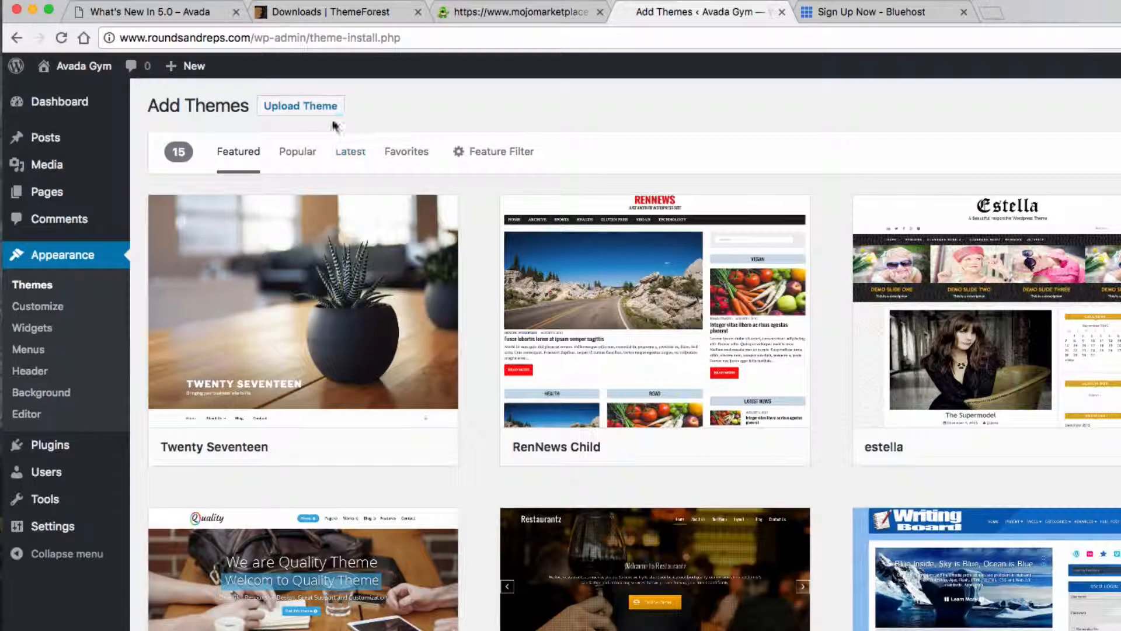
click(325, 114)
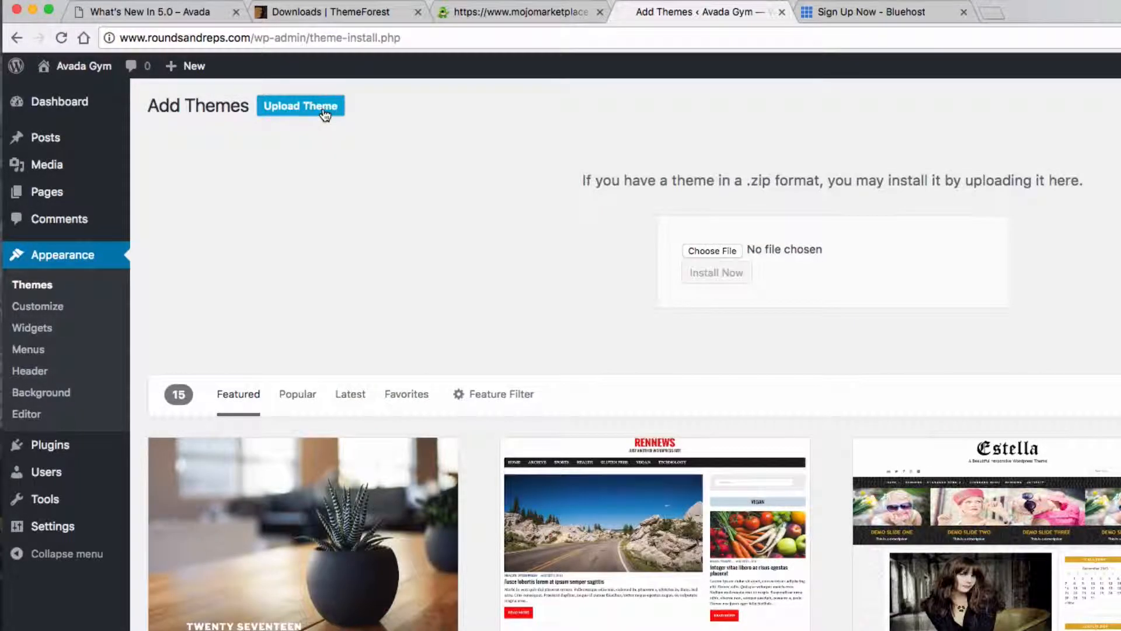
- Upload and install Avada.zip from the Desktop folder as a theme and activate it
click(696, 250)
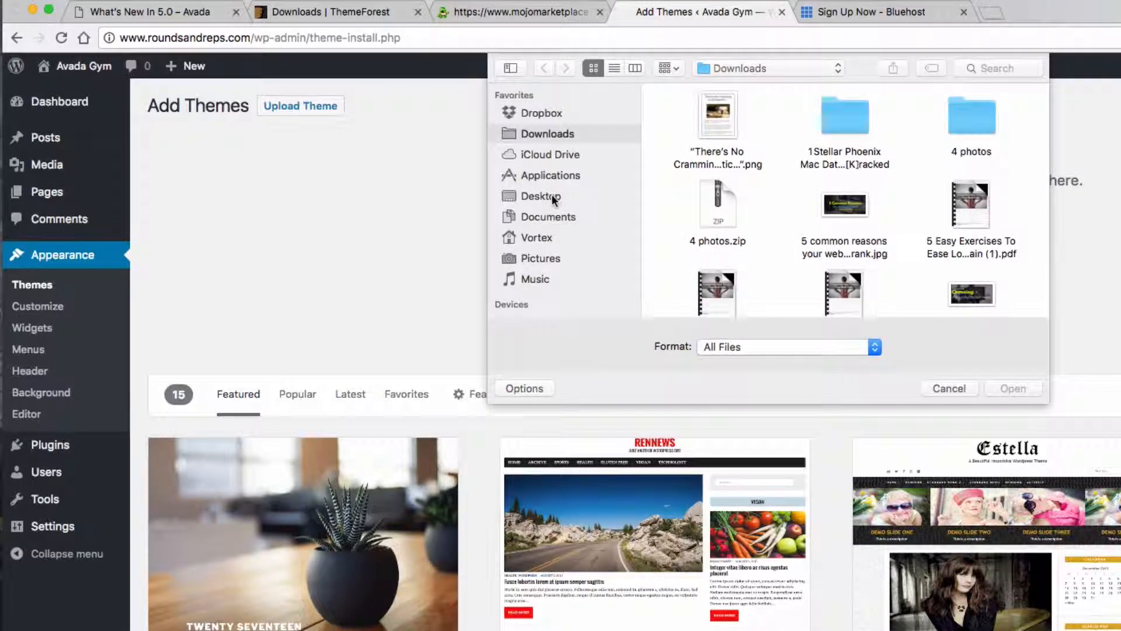
click(552, 195)
scroll(700, 197, down, 5)
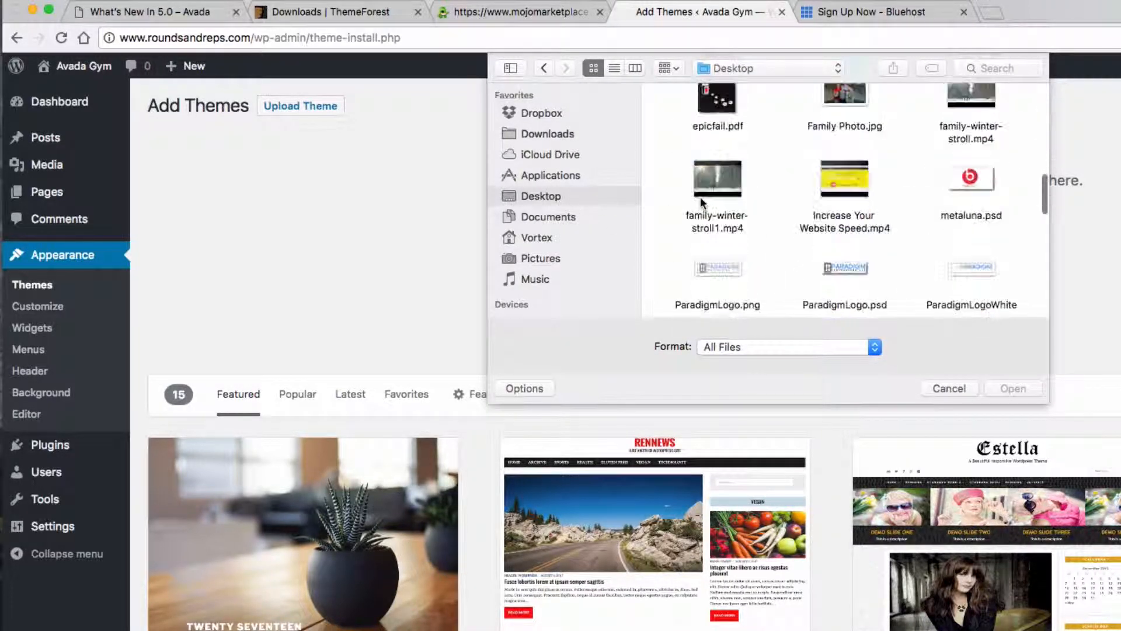
scroll(700, 197, up, 5)
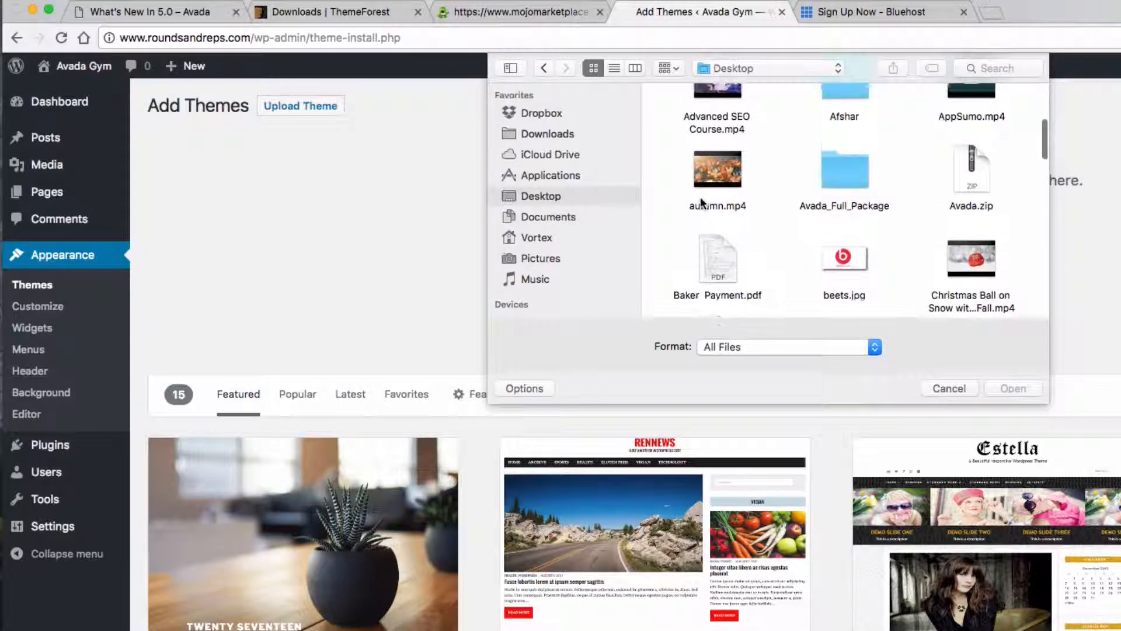
click(983, 192)
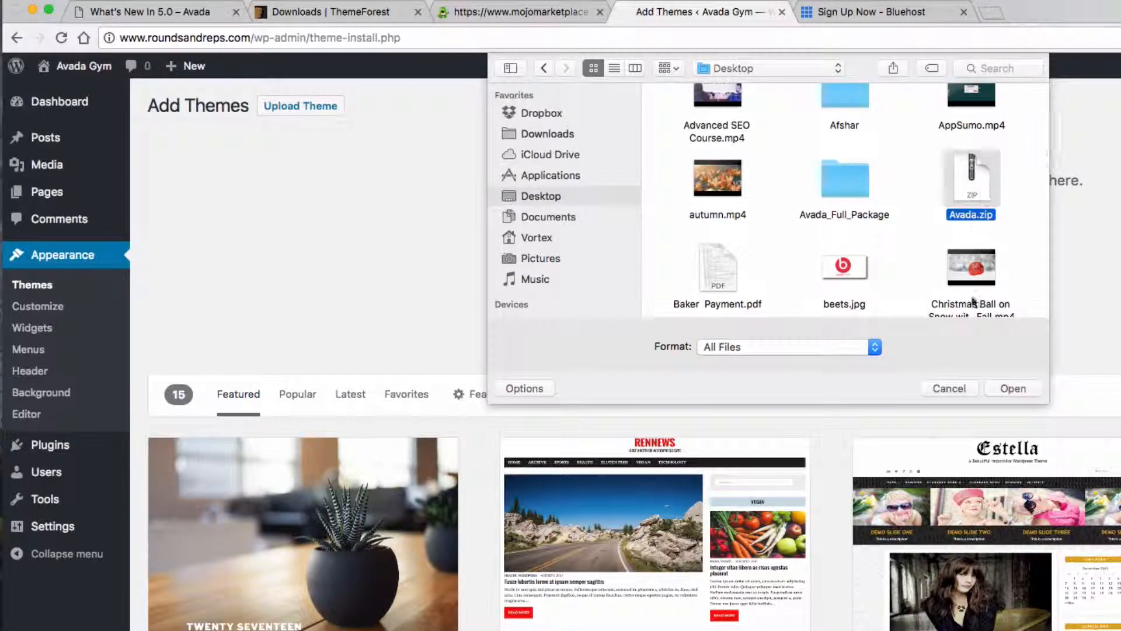
click(1019, 388)
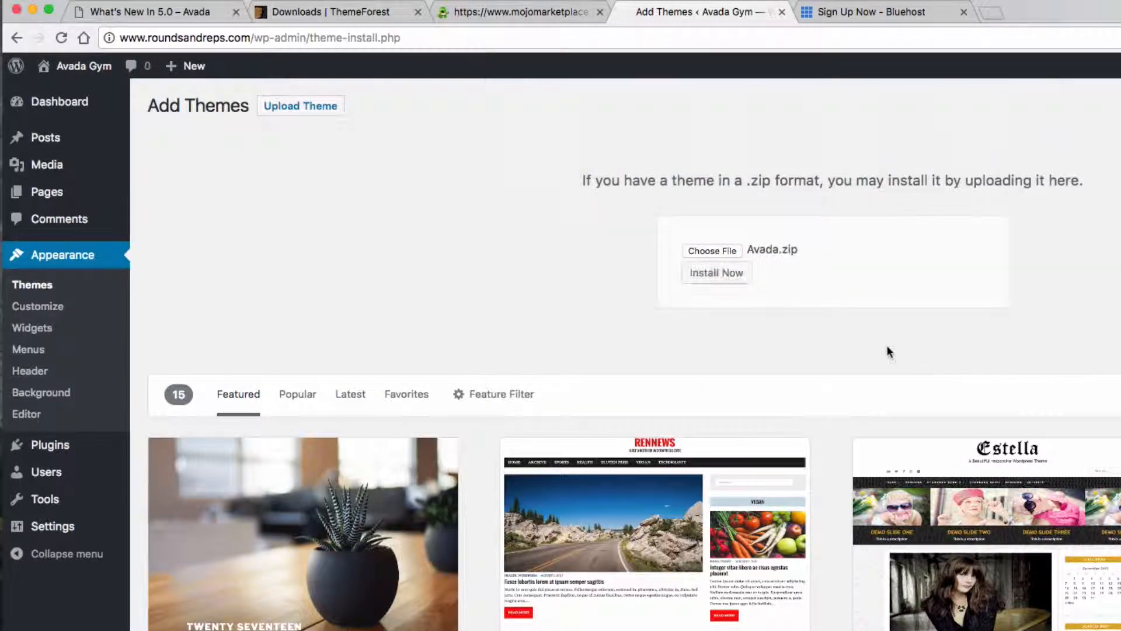
click(724, 275)
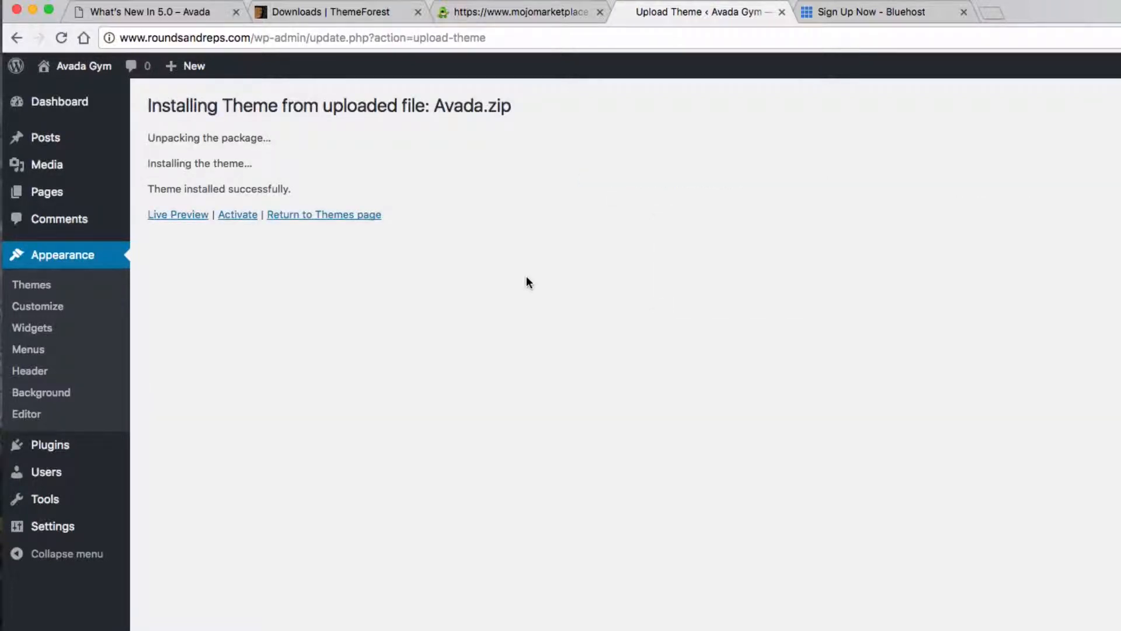
click(238, 216)
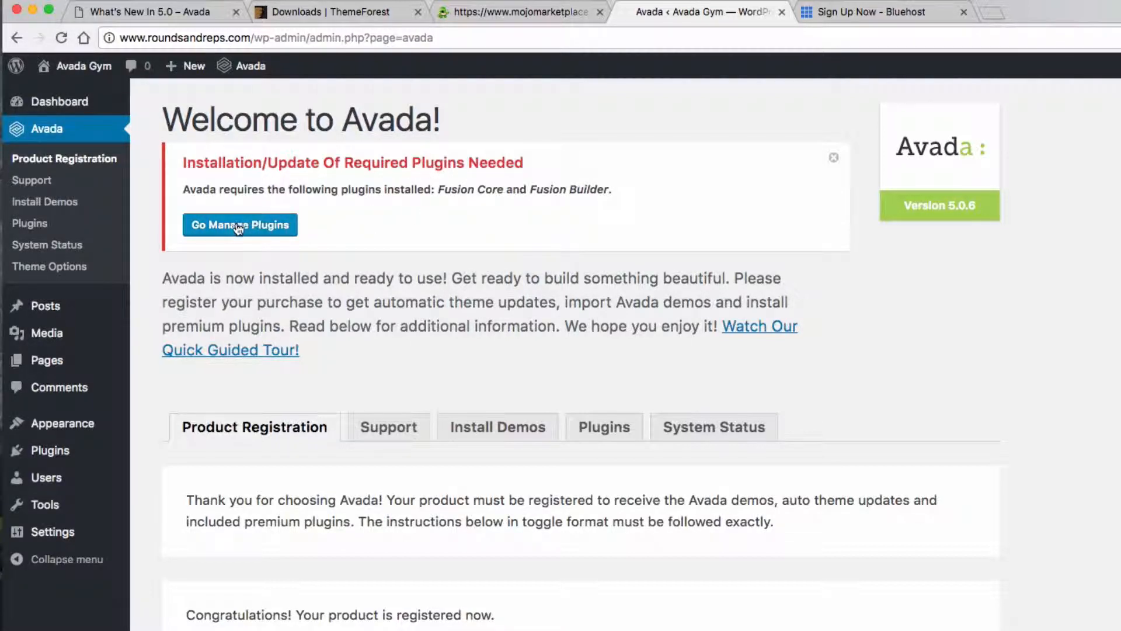
- Open Avada's plugin manager and install the required Fusion Core plugin
click(258, 233)
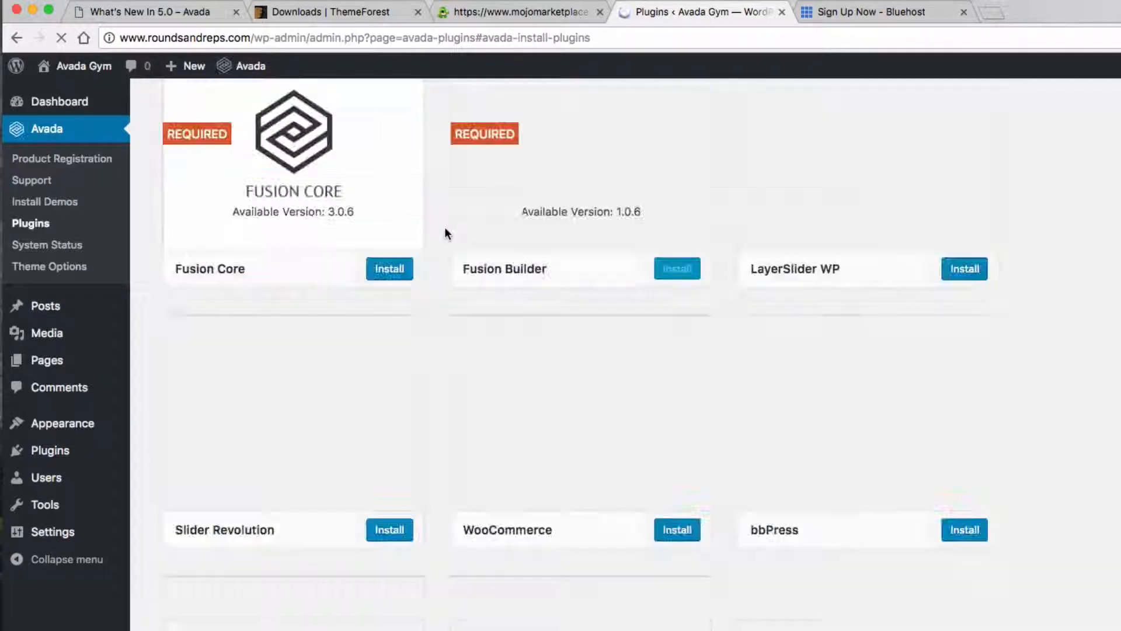
scroll(993, 339, up, 5)
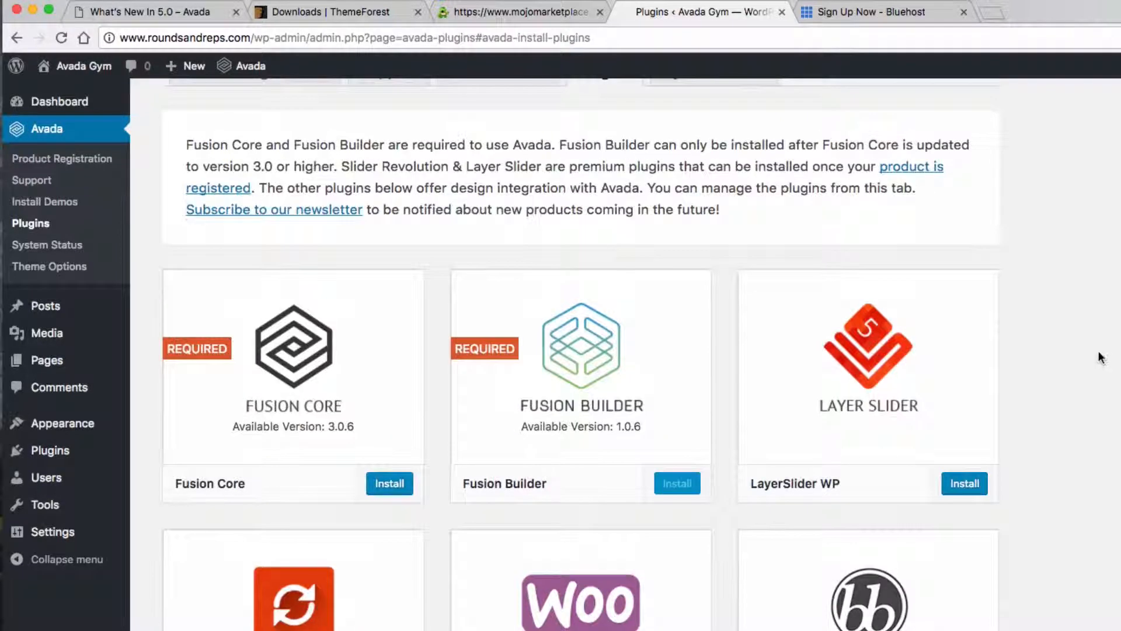
scroll(1073, 348, down, 3)
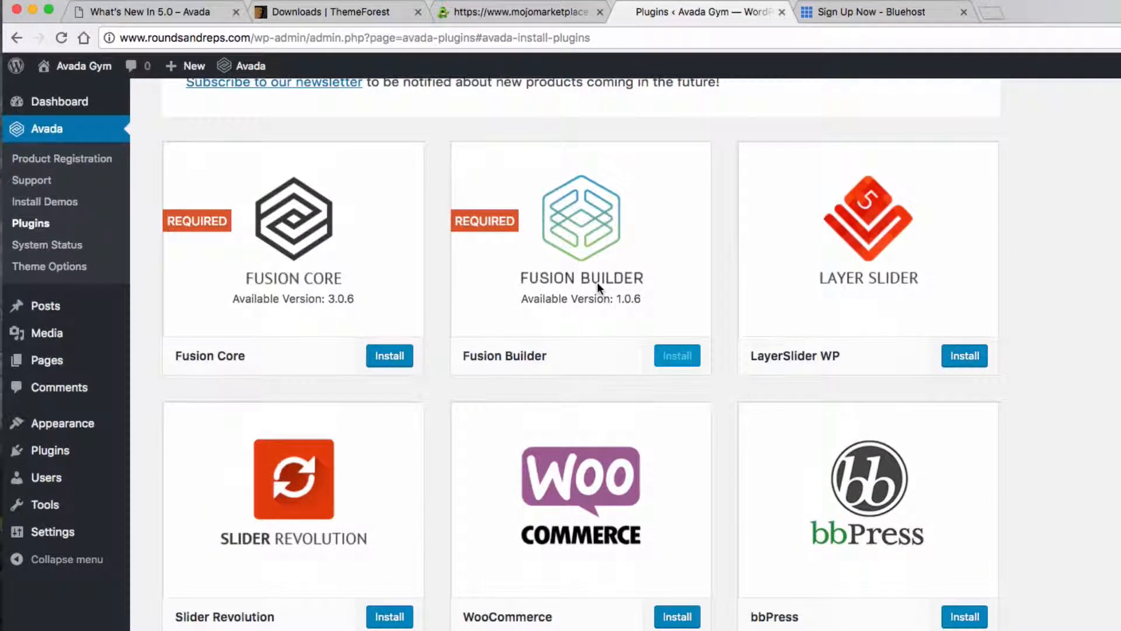
scroll(423, 295, down, 5)
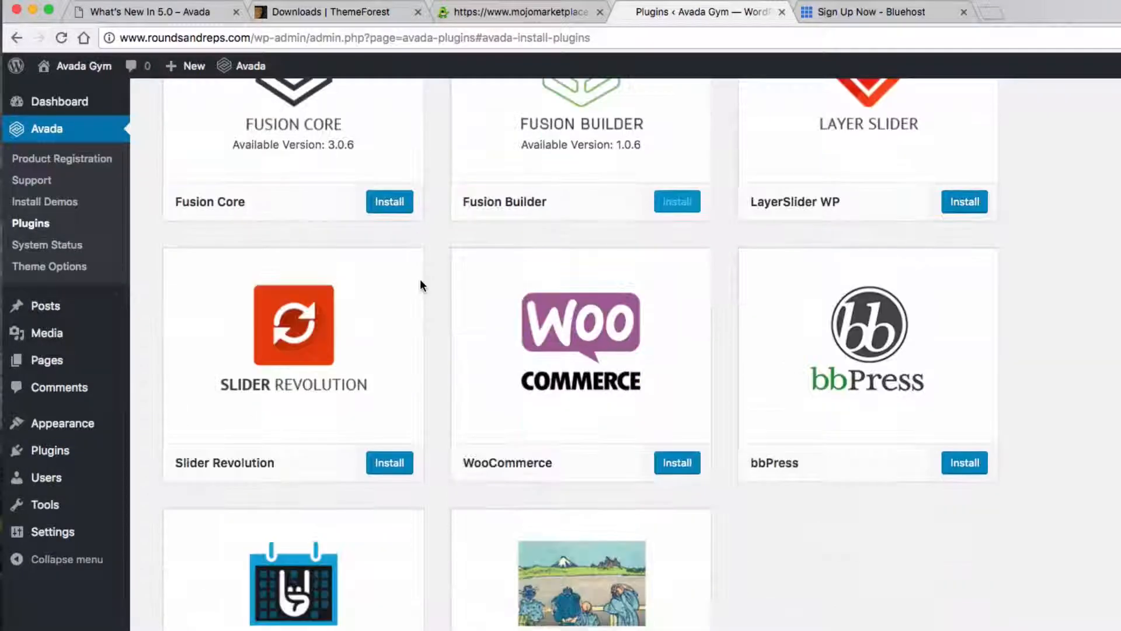
scroll(424, 286, up, 3)
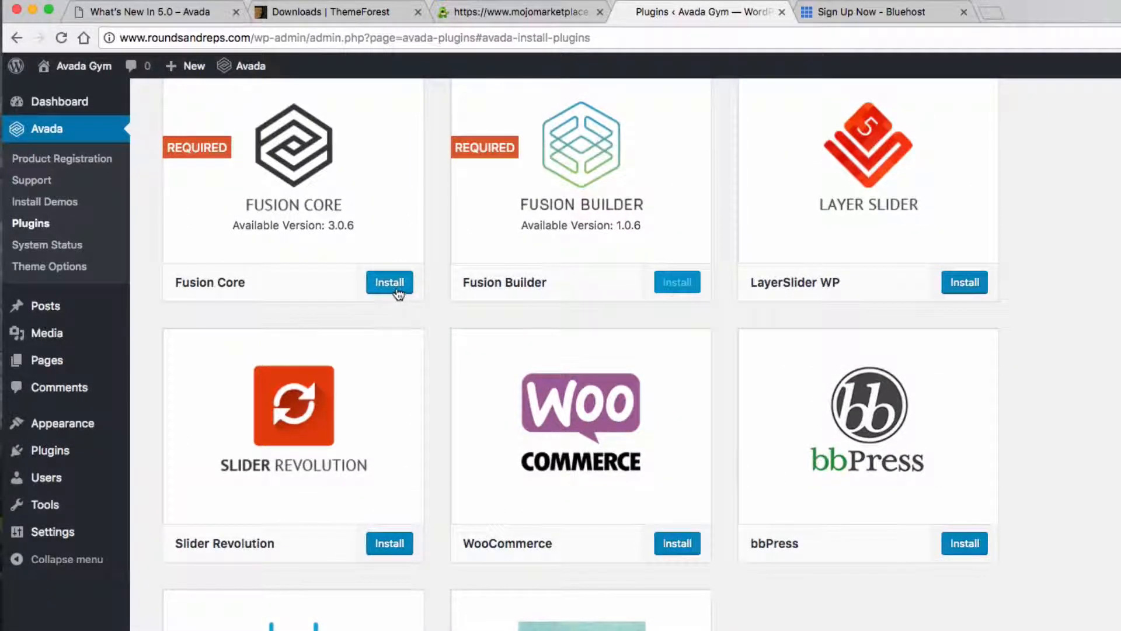
click(396, 286)
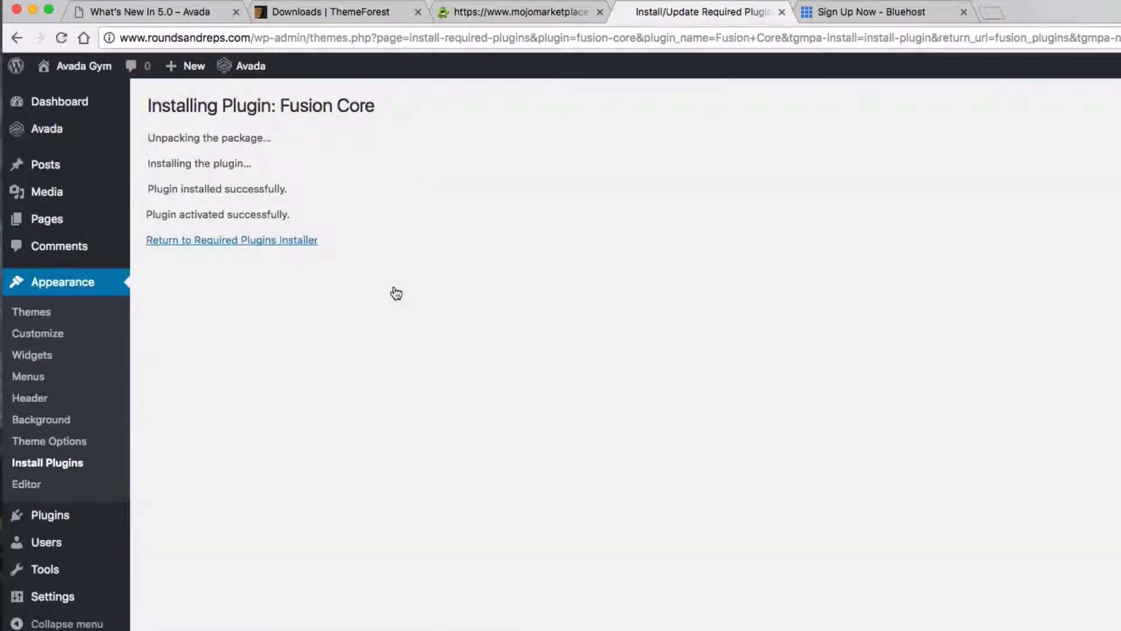
- Return to the required plugins installer, install Fusion Builder, and go back to Avada's plugin list
click(265, 248)
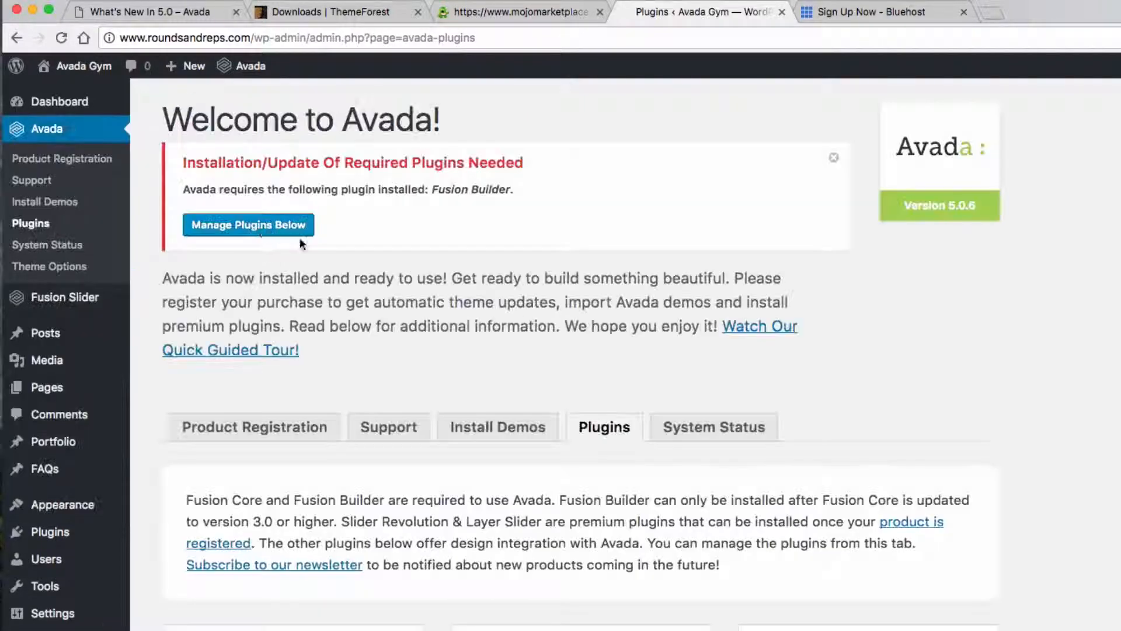
scroll(578, 388, down, 10)
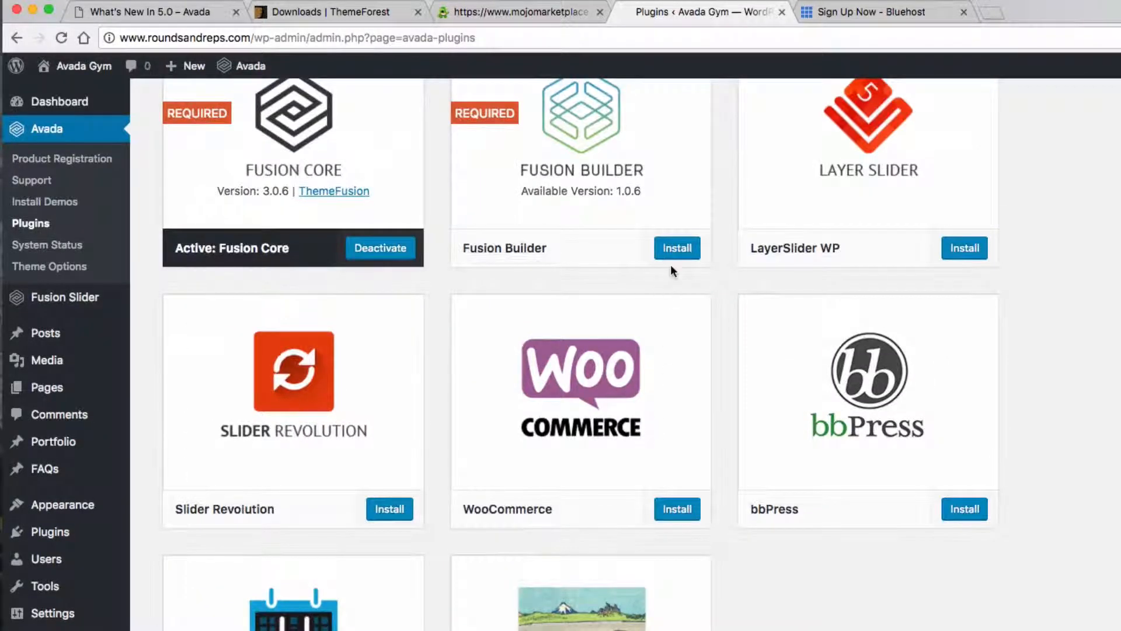
click(682, 252)
scroll(581, 338, up, 3)
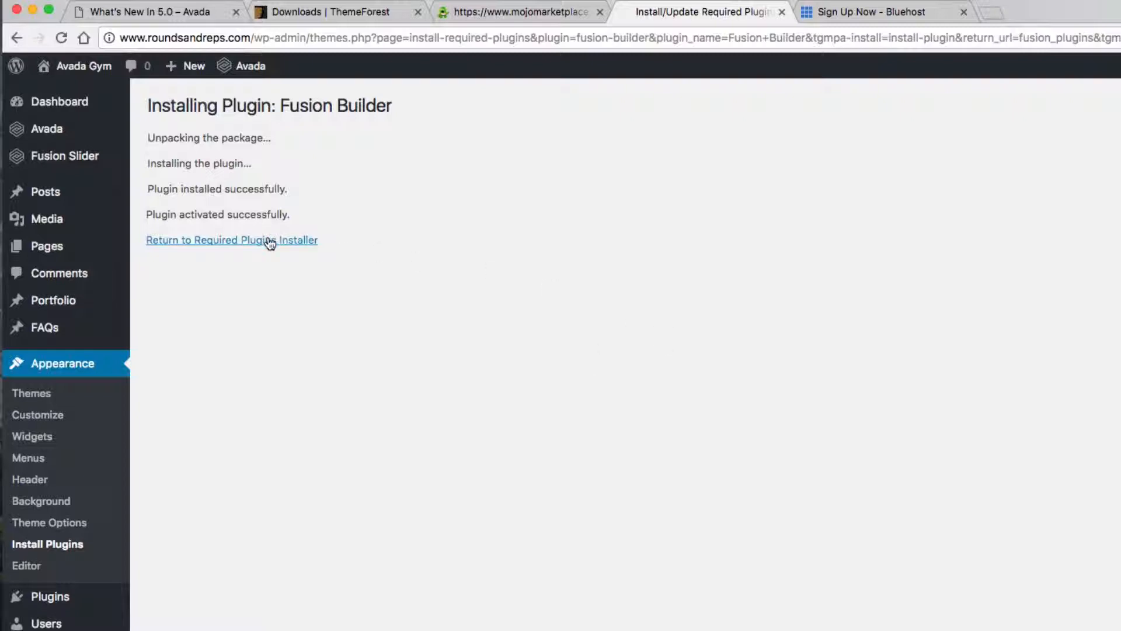
click(274, 240)
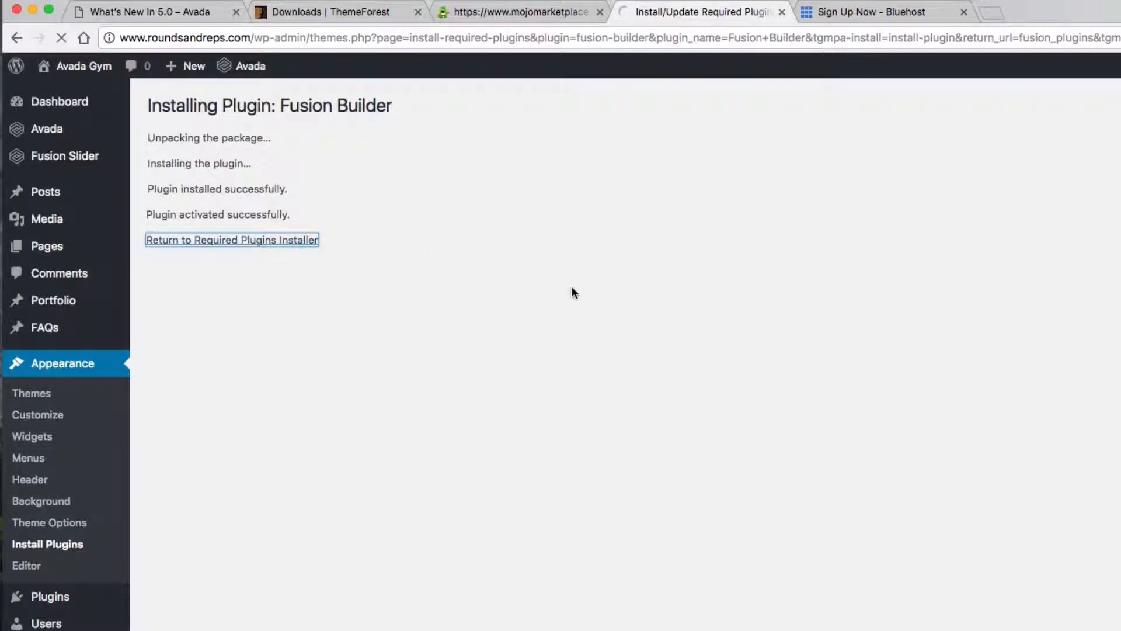
- Review the required and optional plugins offered by Avada, from Fusion Core through Contact Form 7
scroll(904, 444, down, 4)
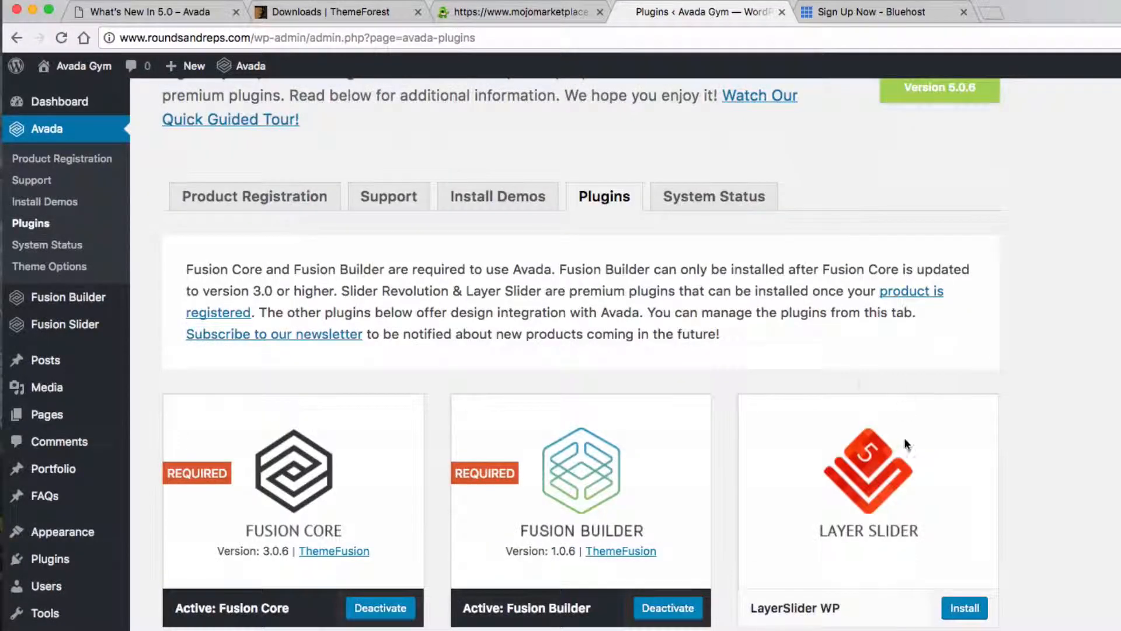
scroll(904, 444, down, 5)
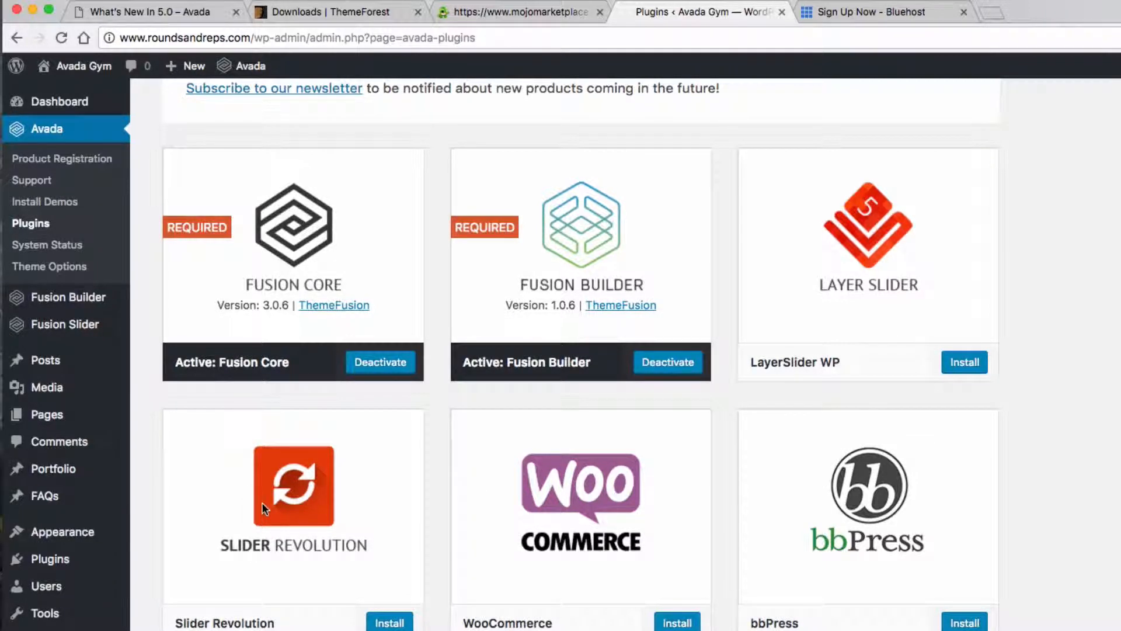
scroll(262, 506, down, 3)
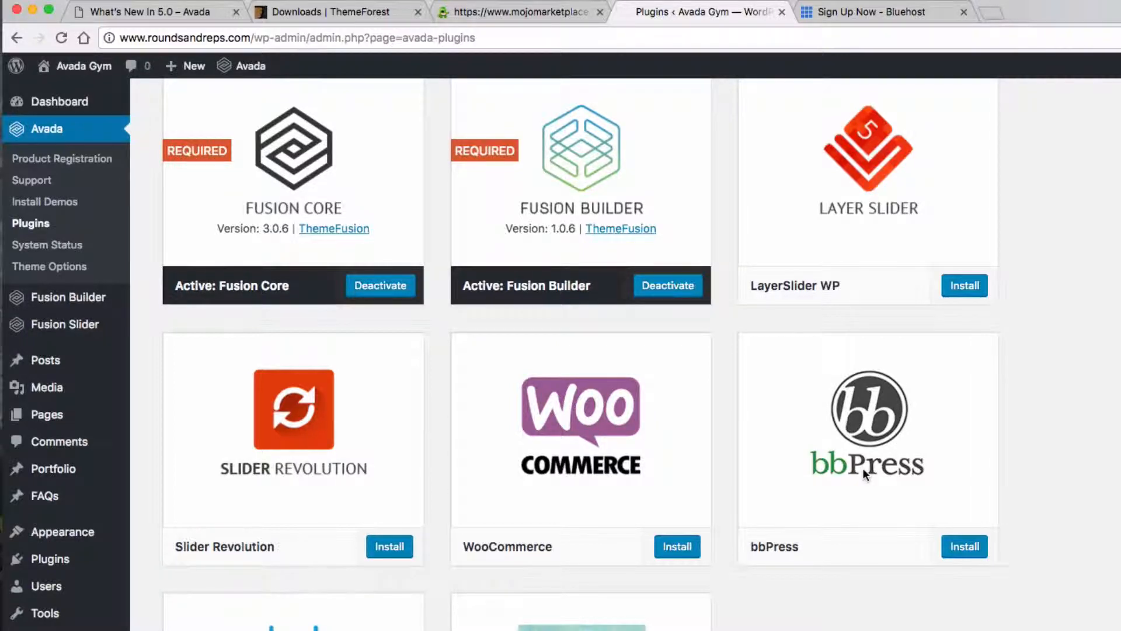
scroll(864, 468, down, 2)
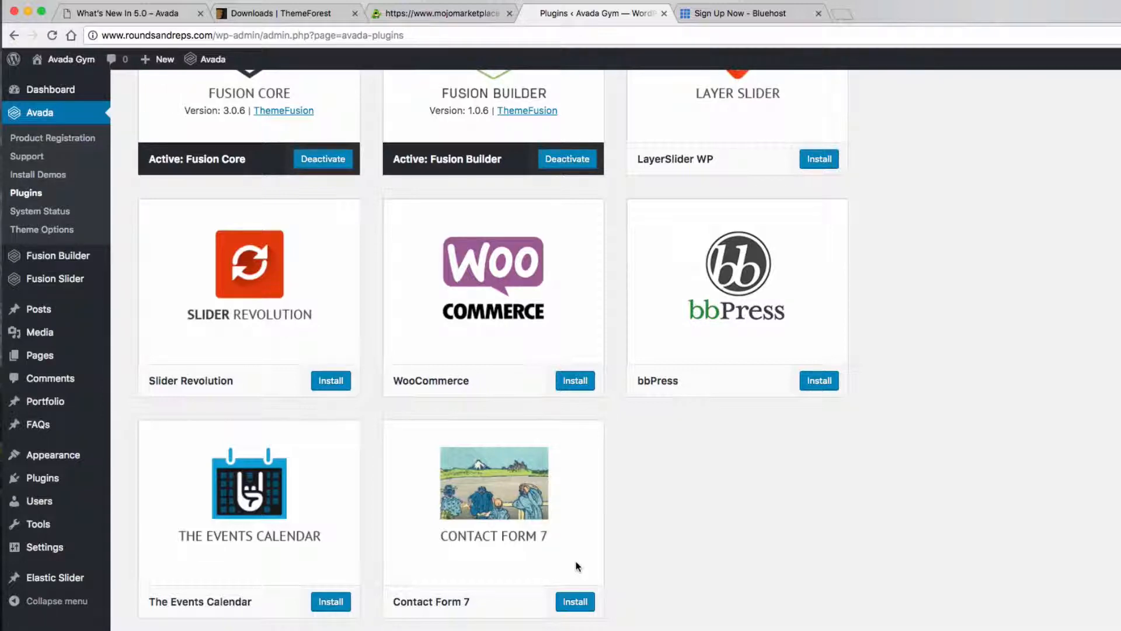
scroll(734, 533, up, 5)
scroll(818, 395, up, 1)
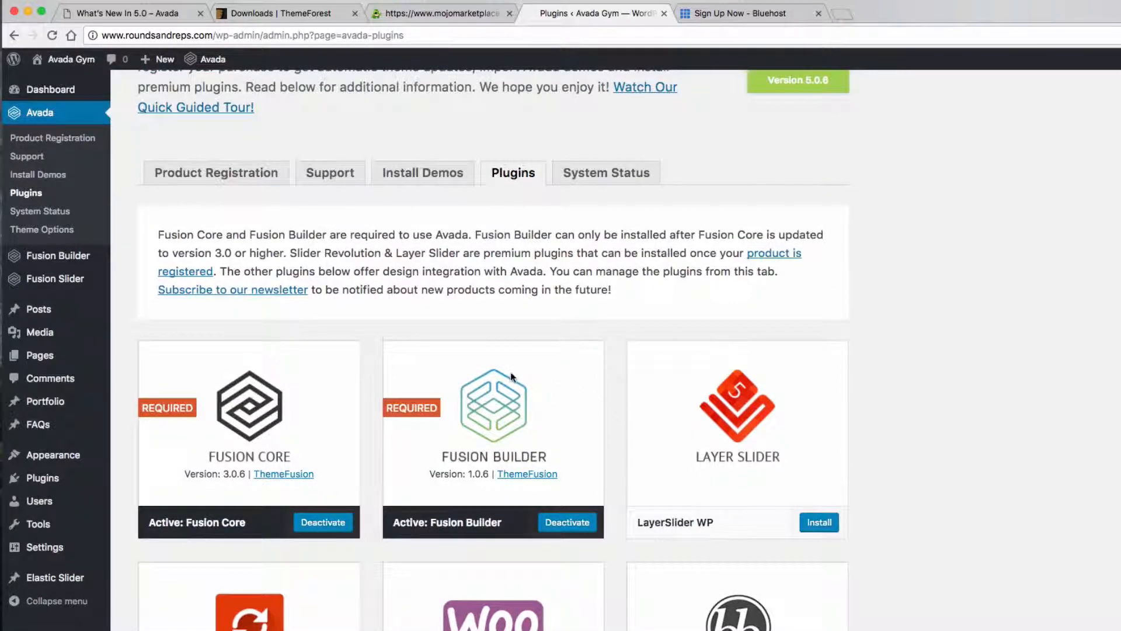
scroll(514, 377, up, 3)
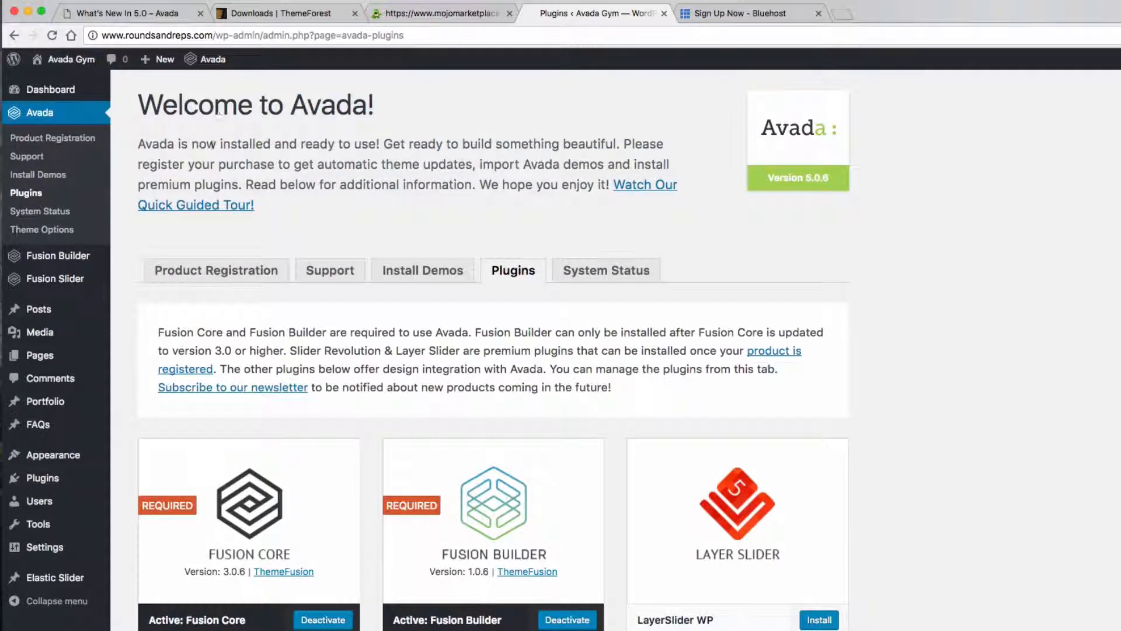
- Open Avada's System Status page and examine the conversion options and WordPress environment settings
mouse_move(213, 63)
click(625, 270)
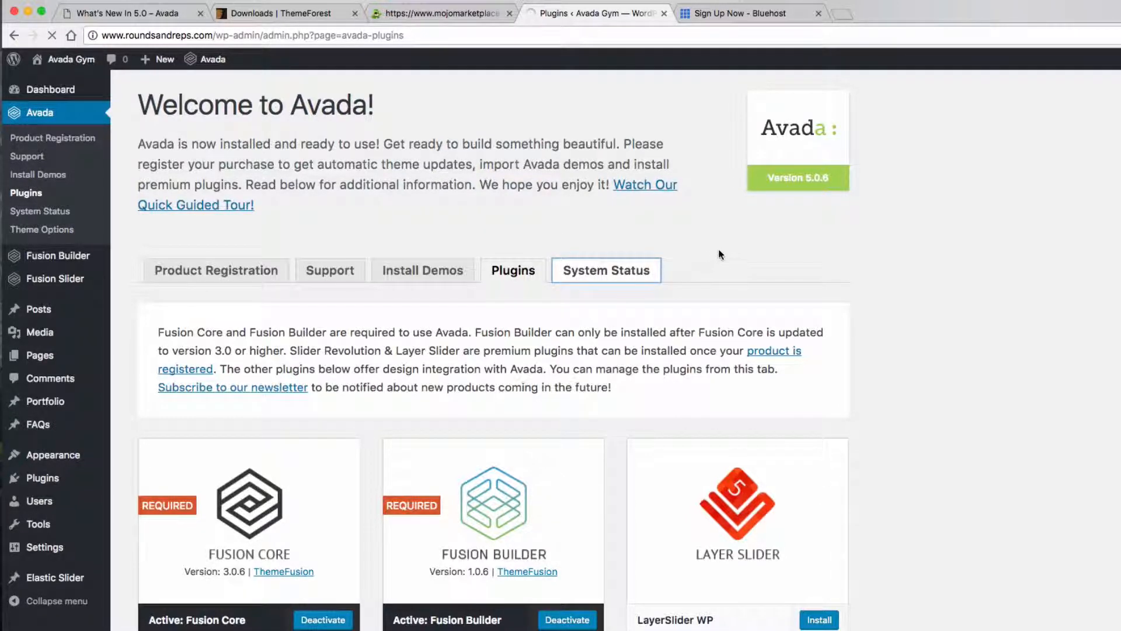
scroll(944, 313, down, 5)
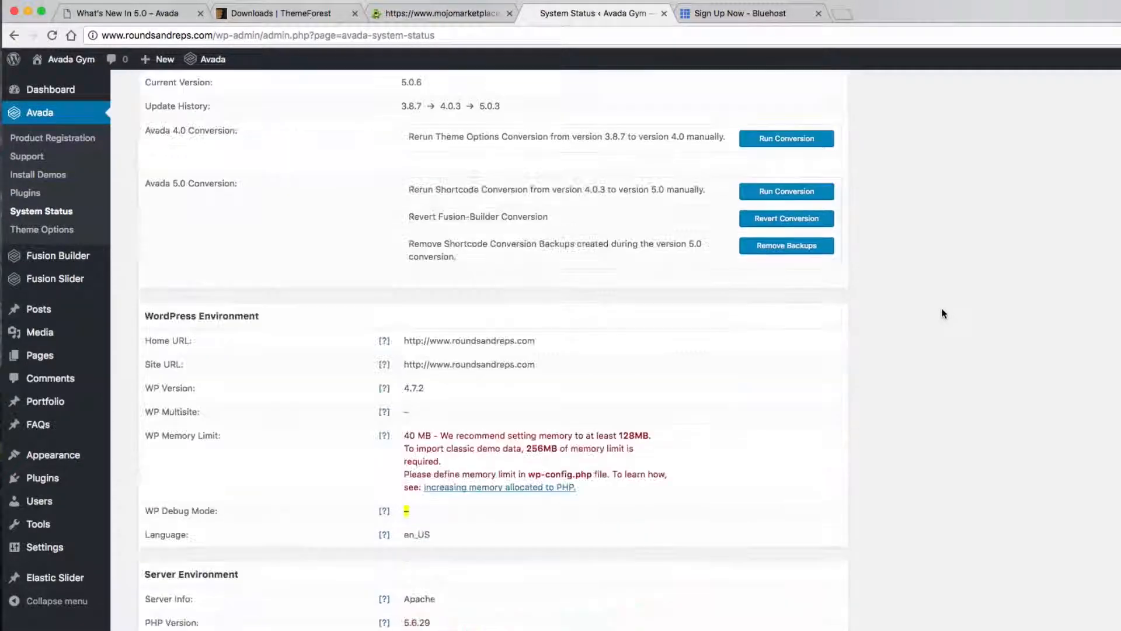
- Check the WP memory limit recommendation in the system status and open Avada's Product Registration page
scroll(942, 313, down, 2)
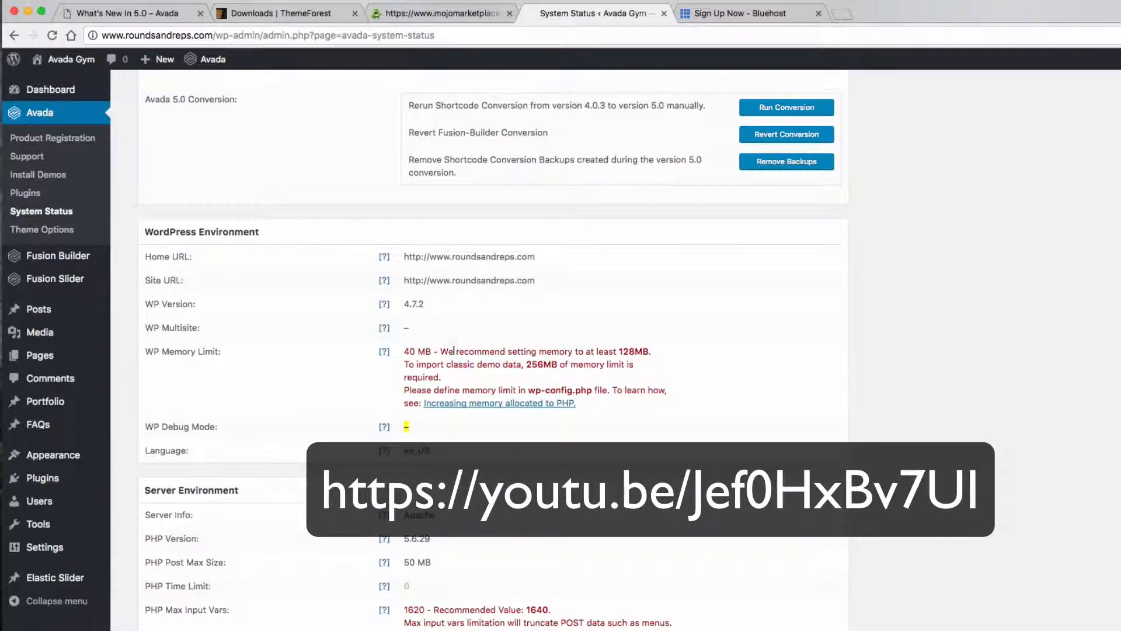
scroll(649, 386, up, 5)
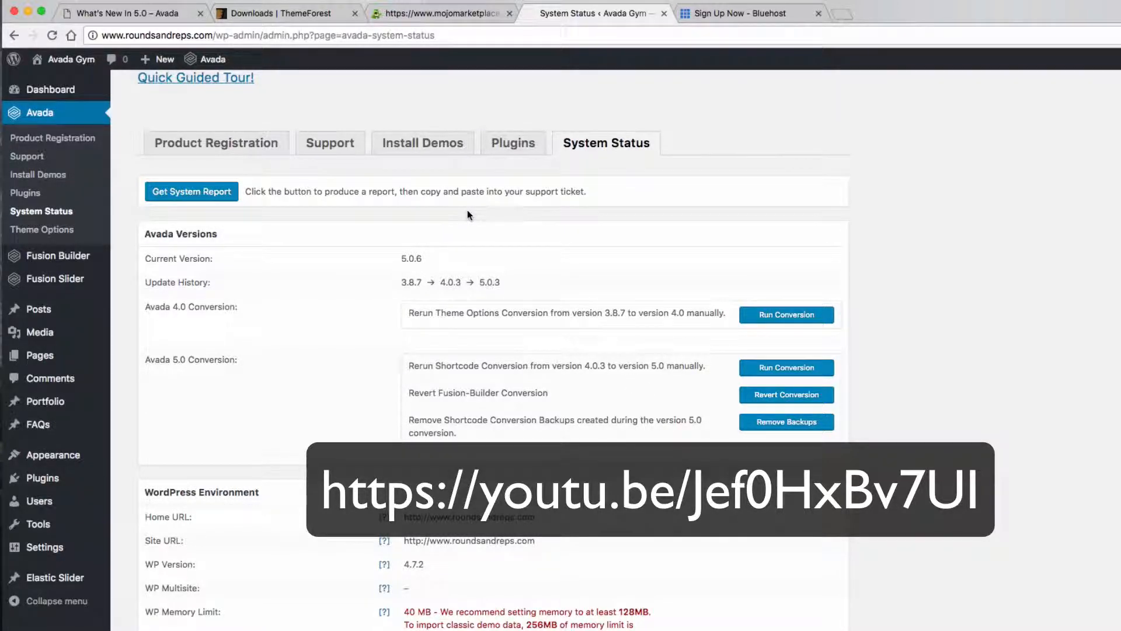
scroll(474, 213, up, 1)
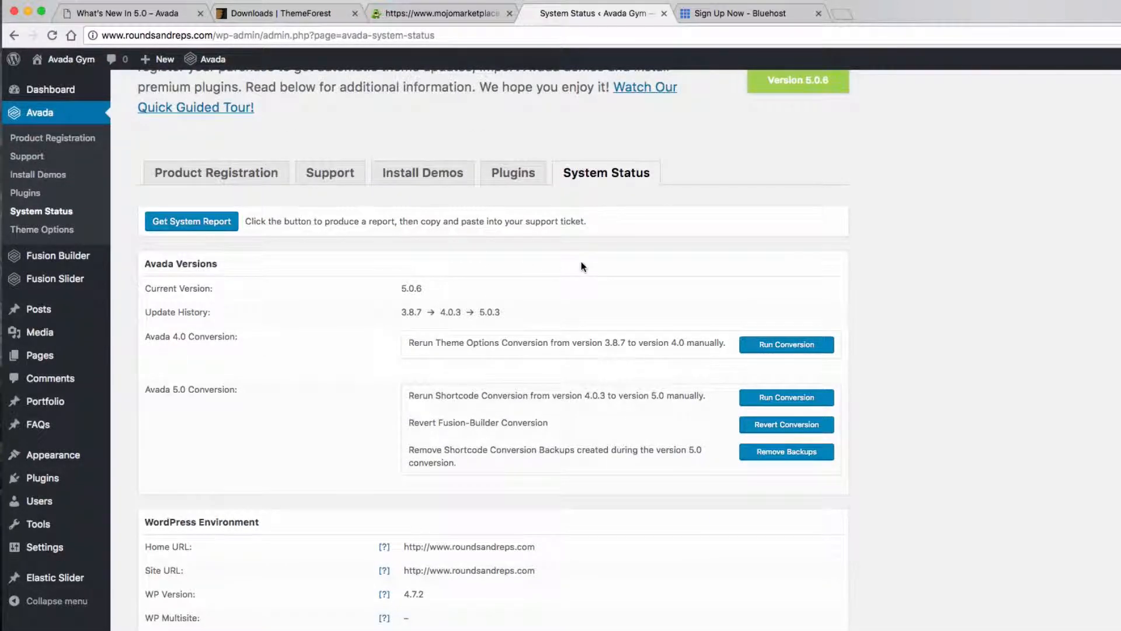
click(239, 182)
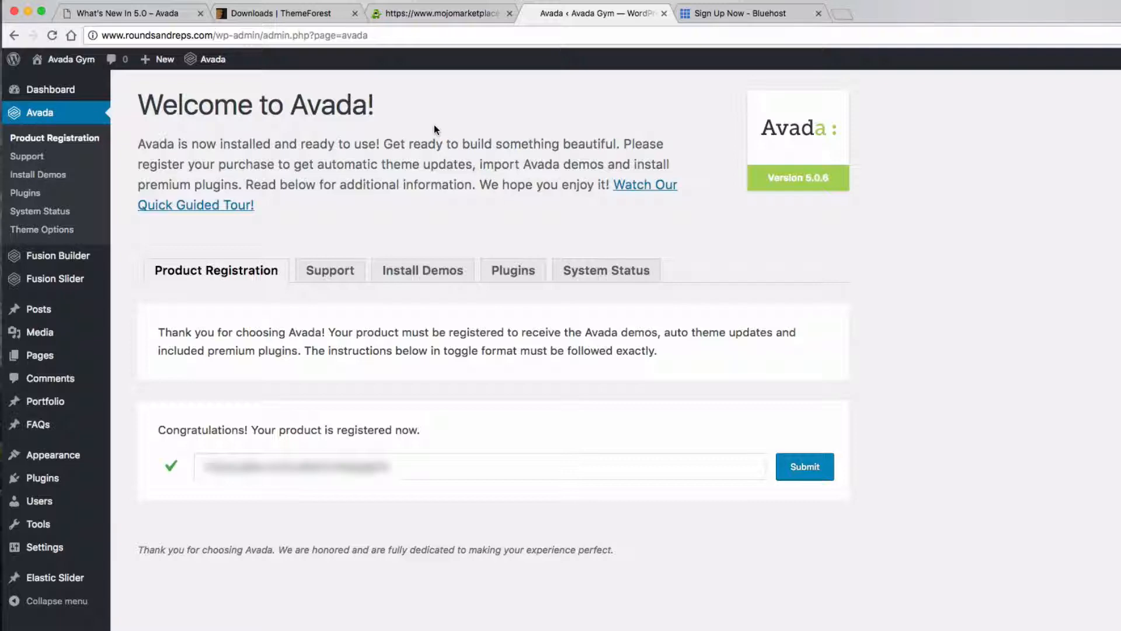
- Switch to the ThemeForest downloads page and open the account settings
click(446, 11)
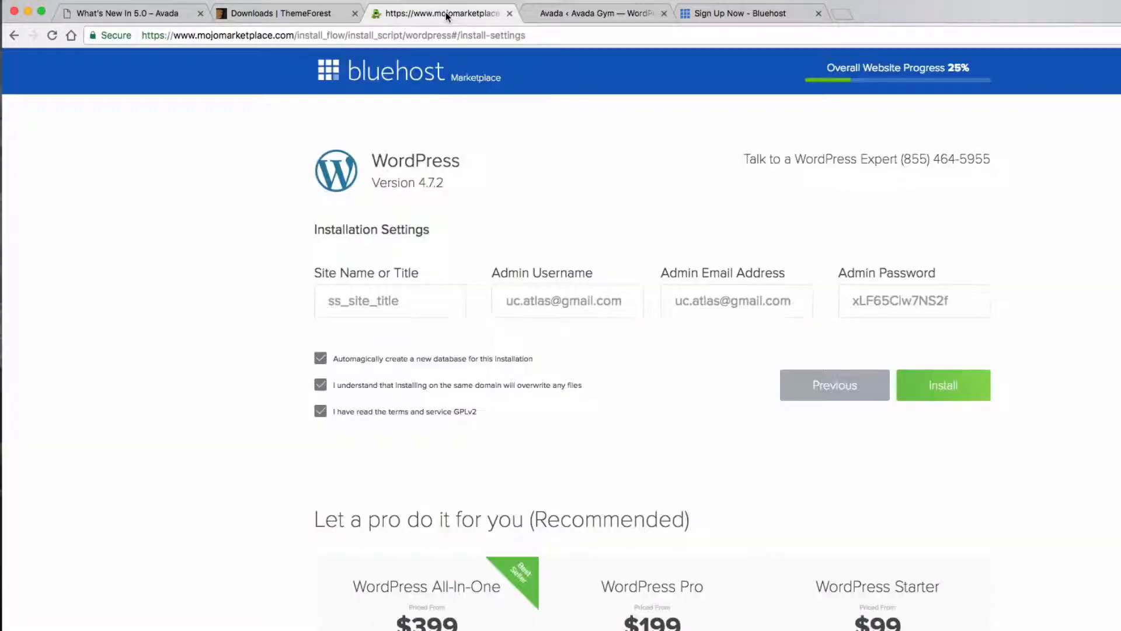
click(283, 14)
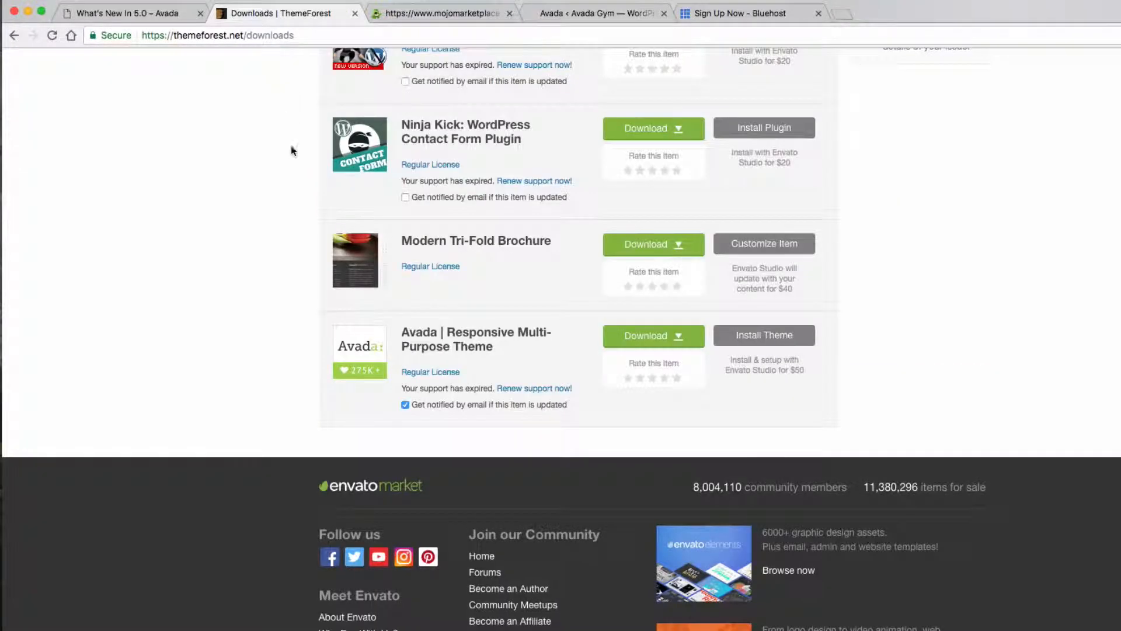
scroll(274, 151, up, 15)
mouse_move(889, 105)
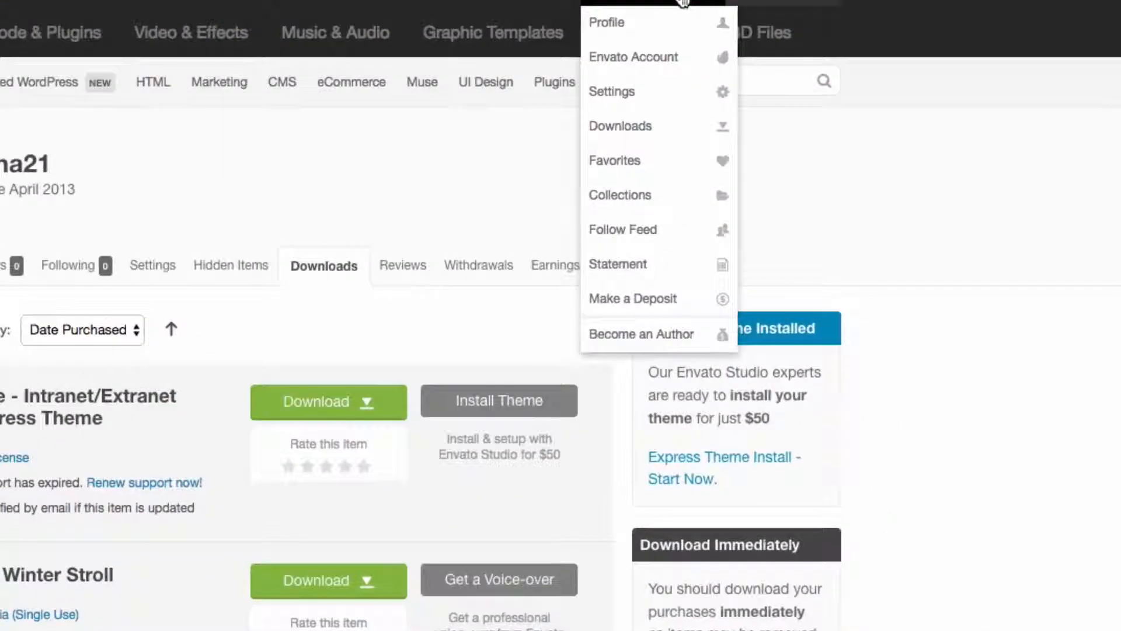
click(643, 102)
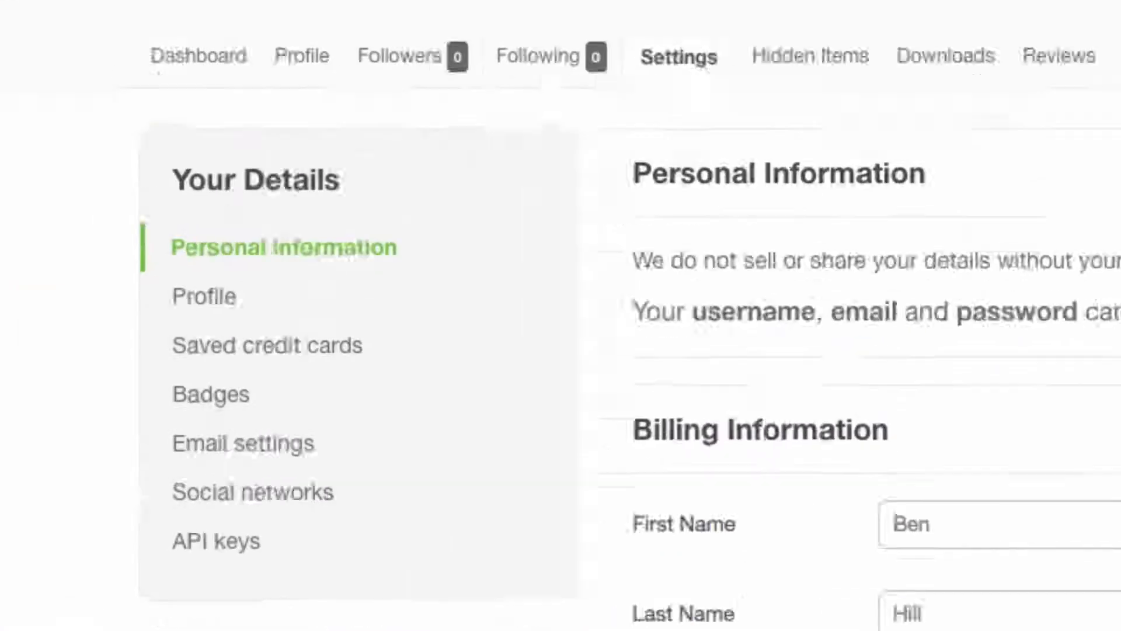
- Locate the API keys entry in the ThemeForest account settings and return to Avada's Product Registration page
scroll(308, 287, down, 2)
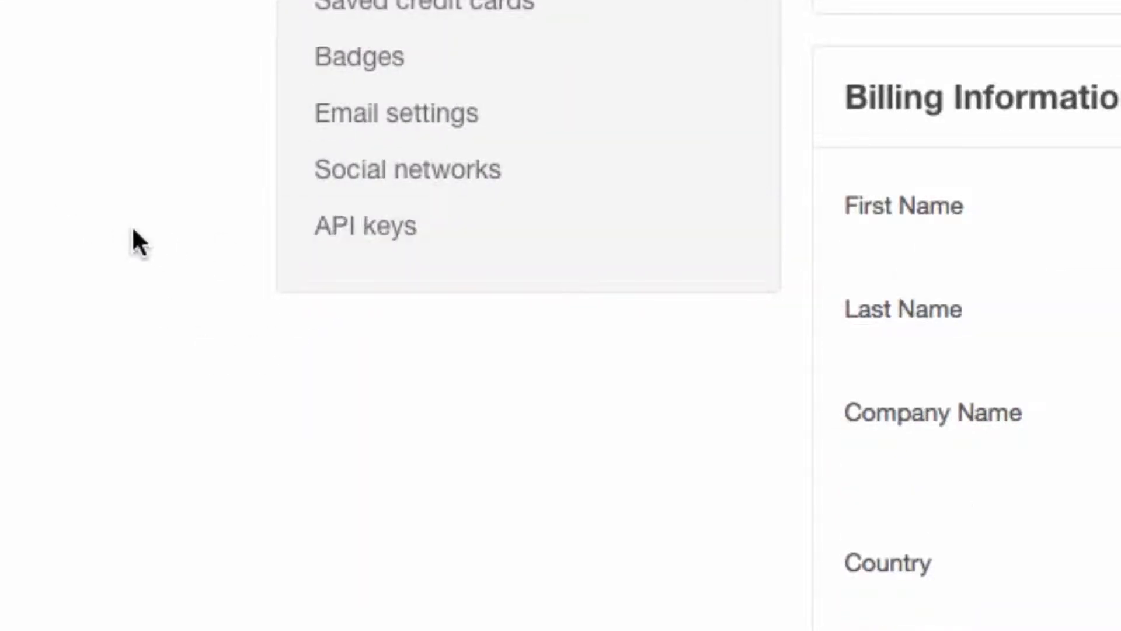
scroll(115, 216, up, 1)
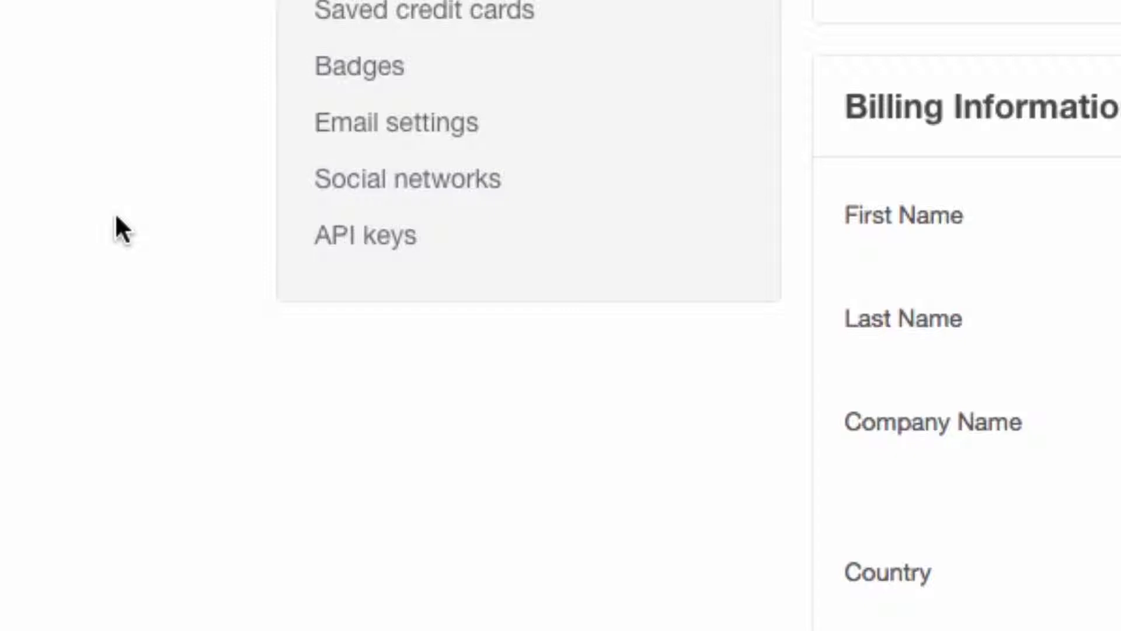
scroll(157, 133, up, 5)
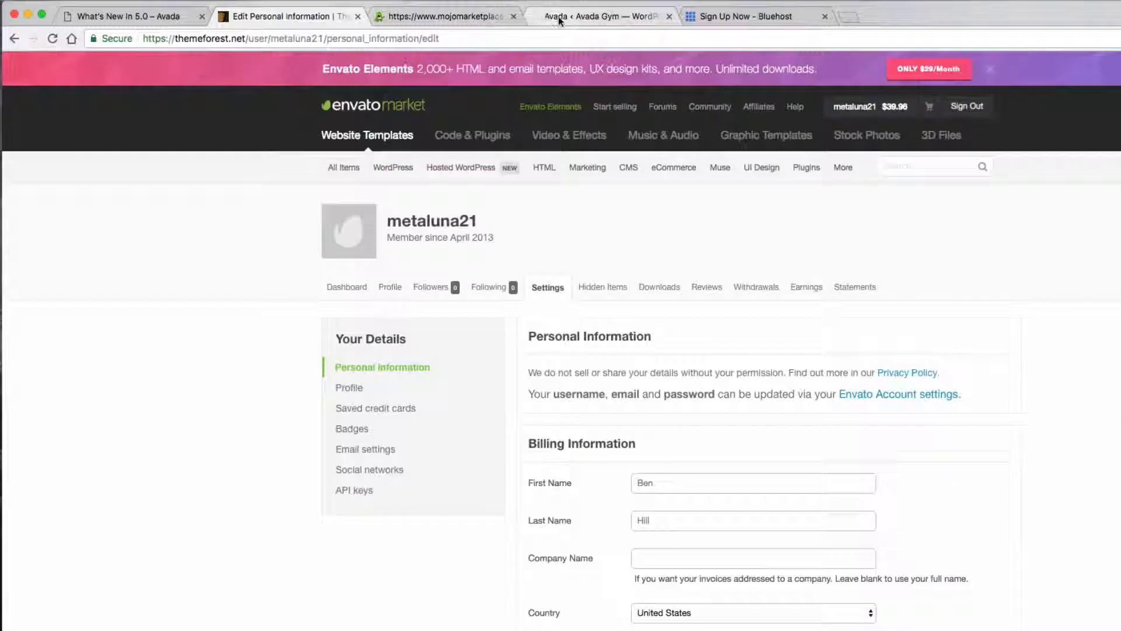
click(555, 19)
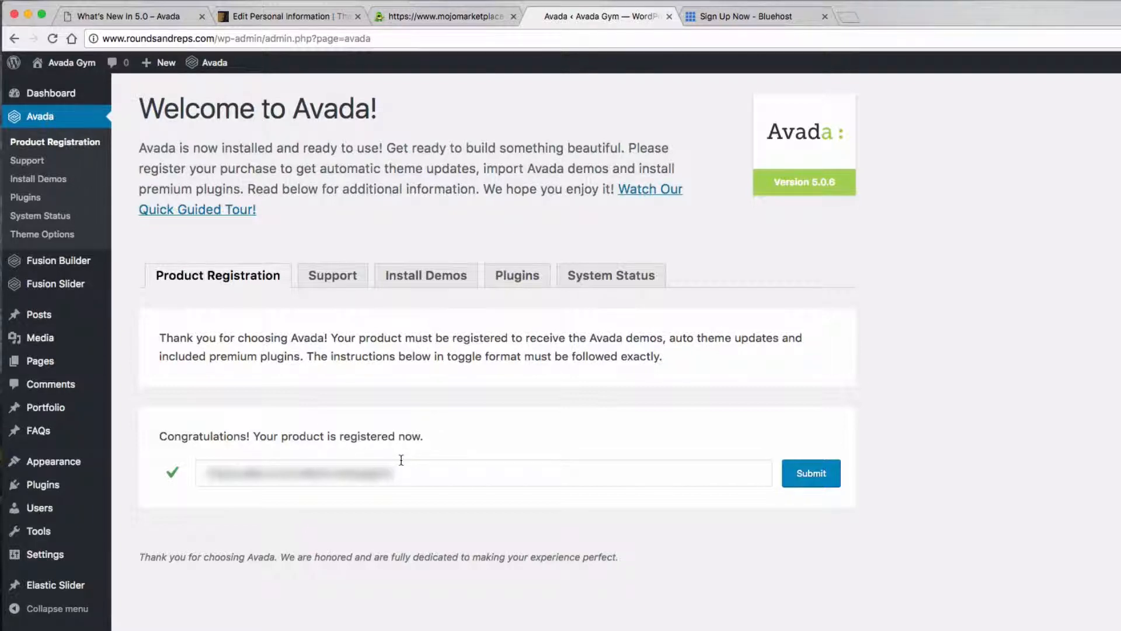